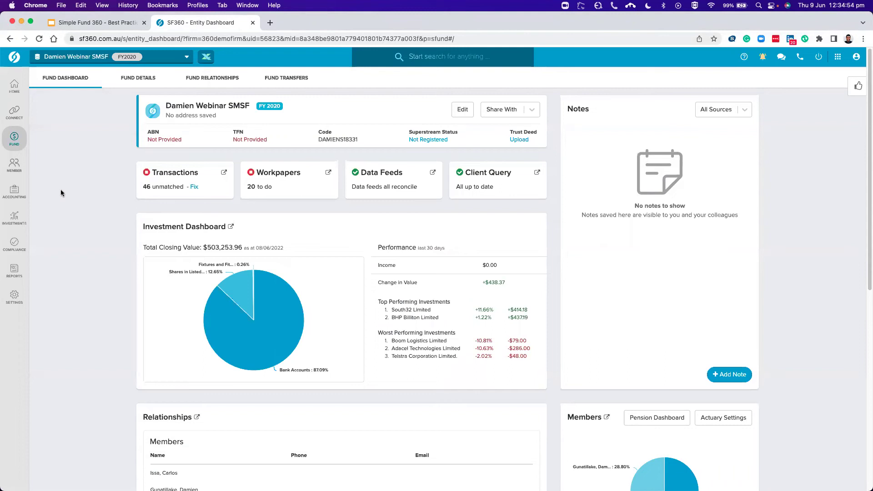
Step: Open Smart Matching and check the unmatched transactions of the Westpac DIY Super Working, Westpac DIY Super Savings and ANZ V2 Plus accounts
mouse_move(19, 200)
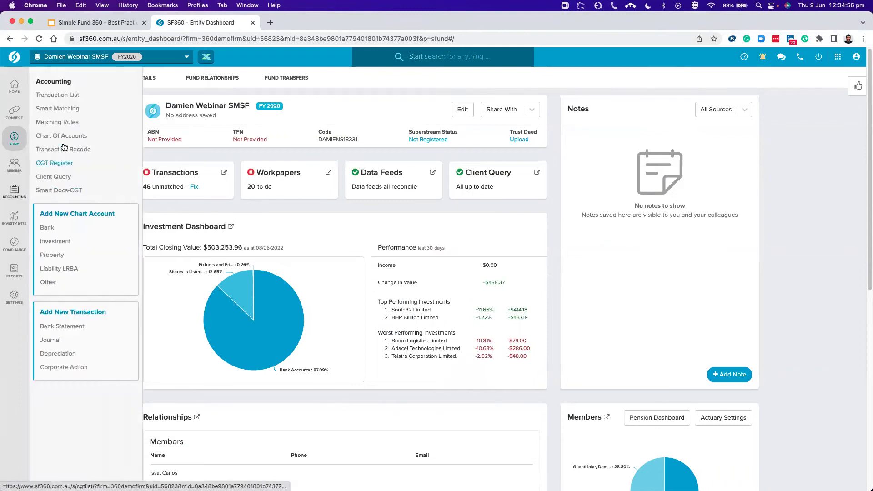
click(71, 116)
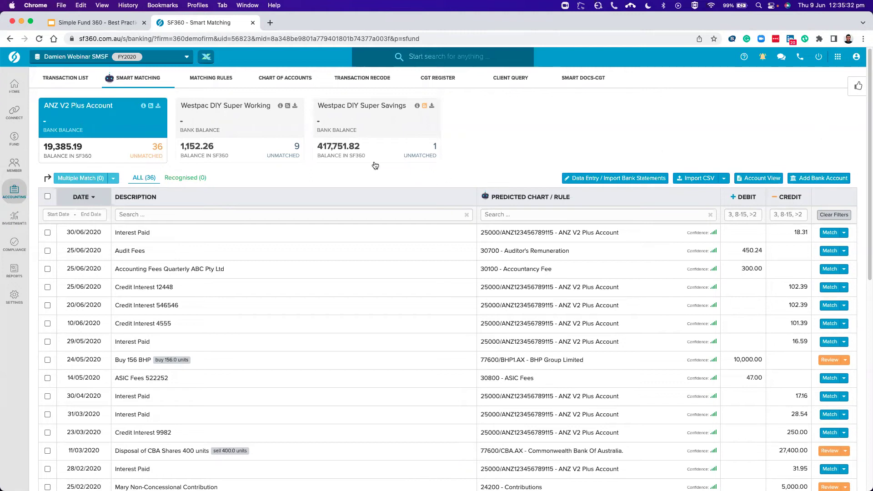
click(277, 160)
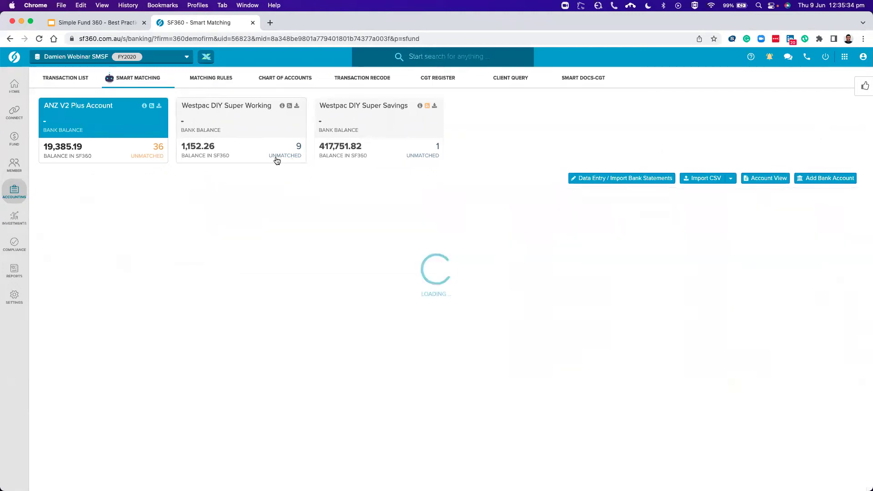
click(372, 157)
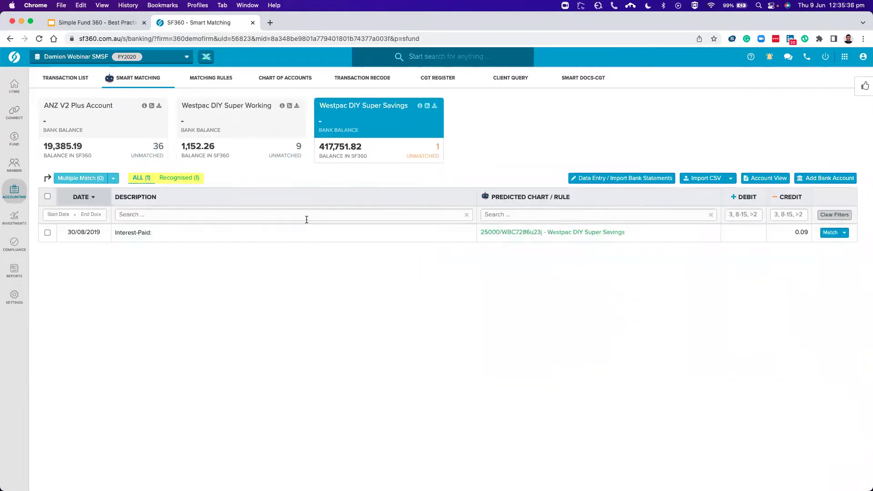
click(139, 148)
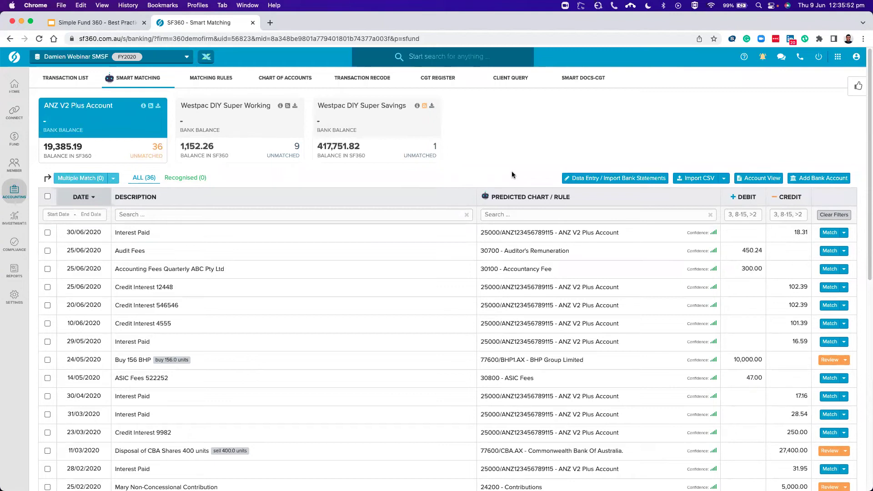
Step: Examine the bank statement data entry spreadsheet for the ANZ V2 Plus Account, including its currency options, and close it without creating entries
click(592, 180)
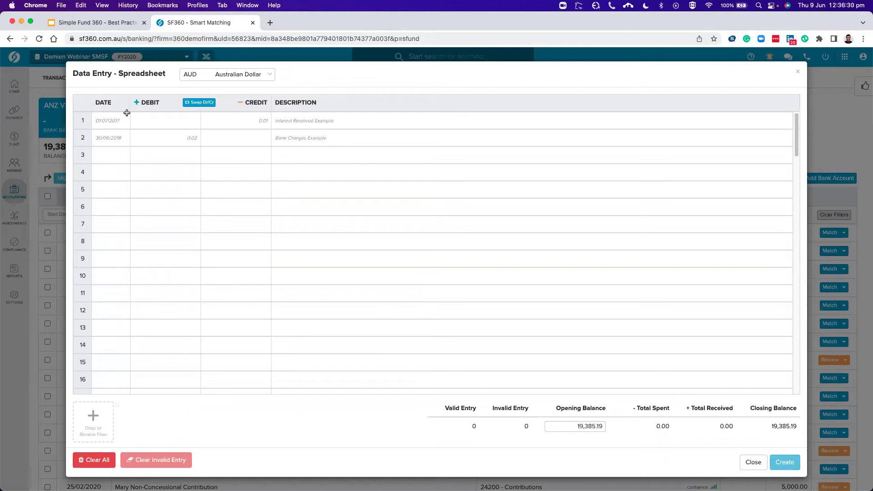
drag(119, 117, 317, 164)
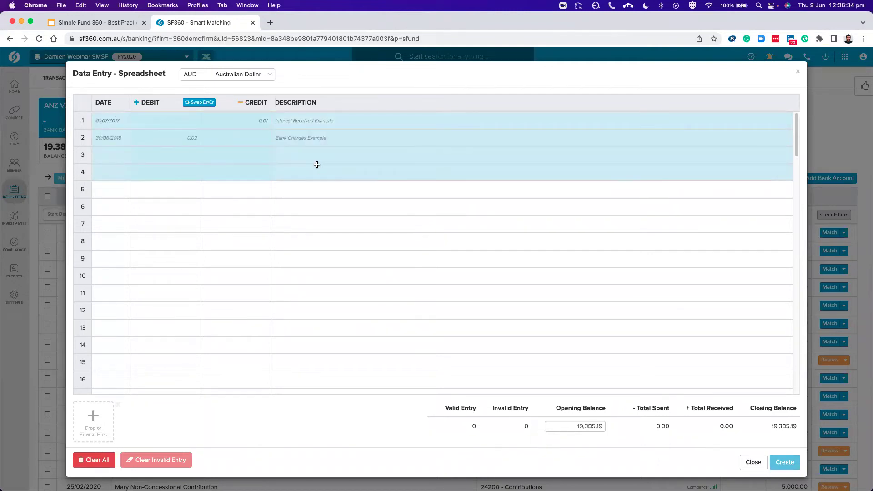
click(316, 165)
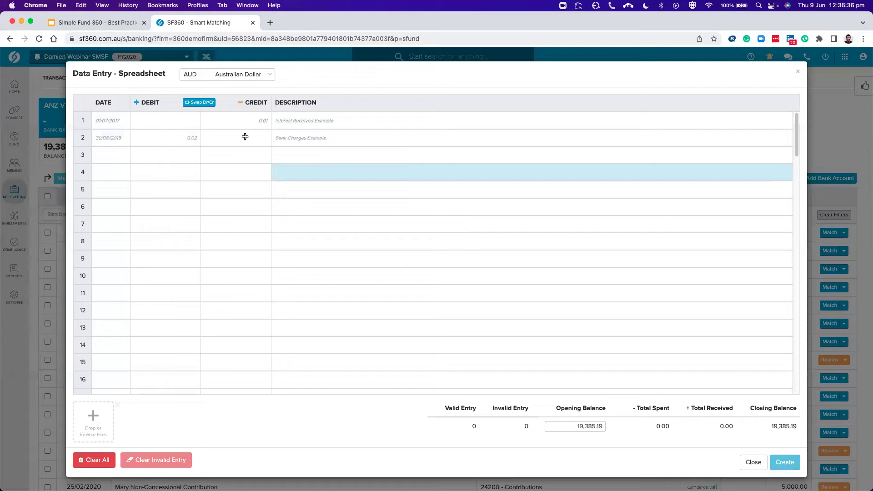
click(260, 78)
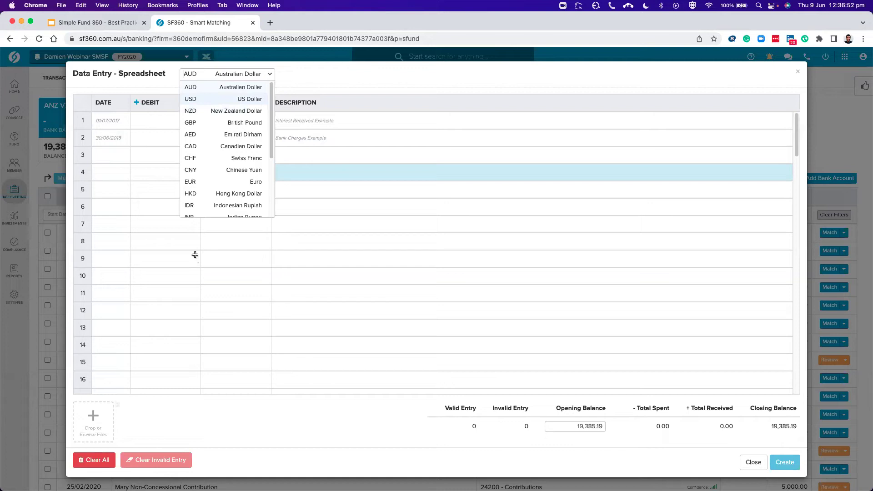
key(Down)
key(Down)
key(Down)
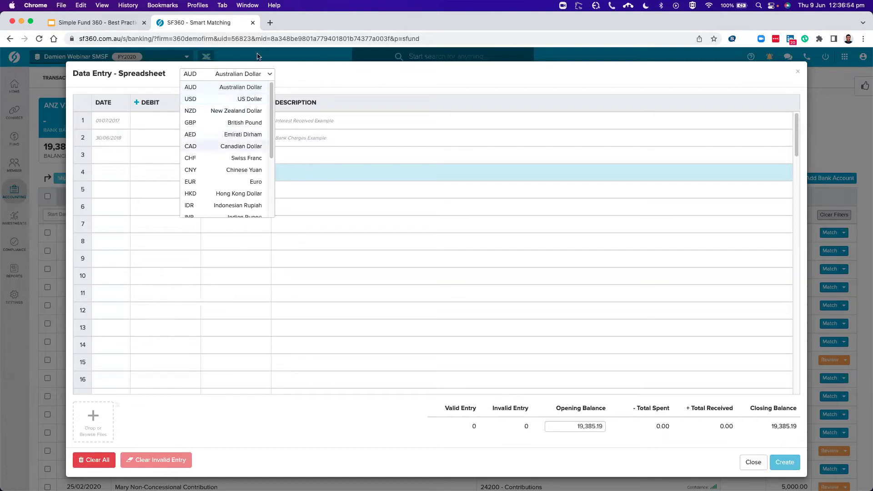
click(221, 275)
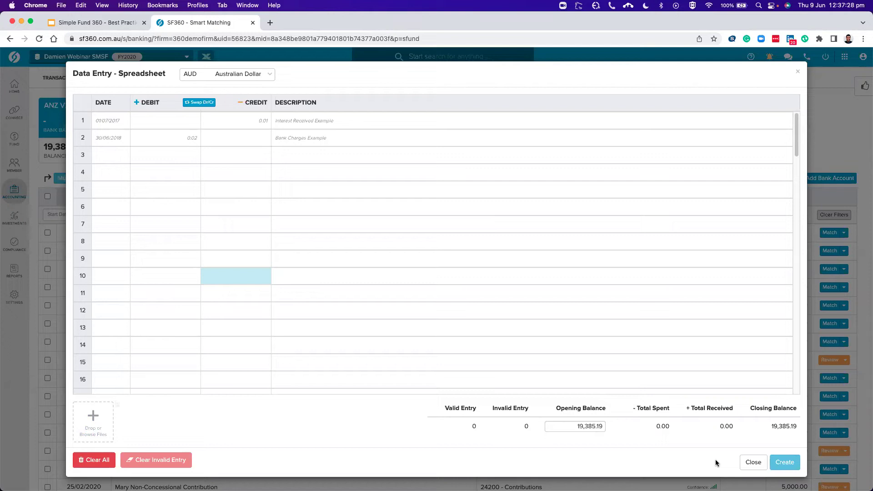
click(756, 463)
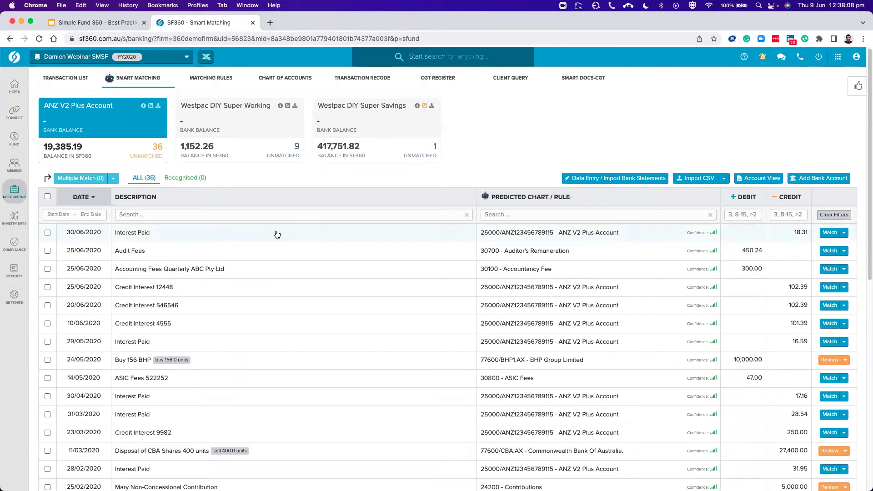
Step: Open the Transaction List and look through the current financial year's matched and unmatched transactions
click(86, 81)
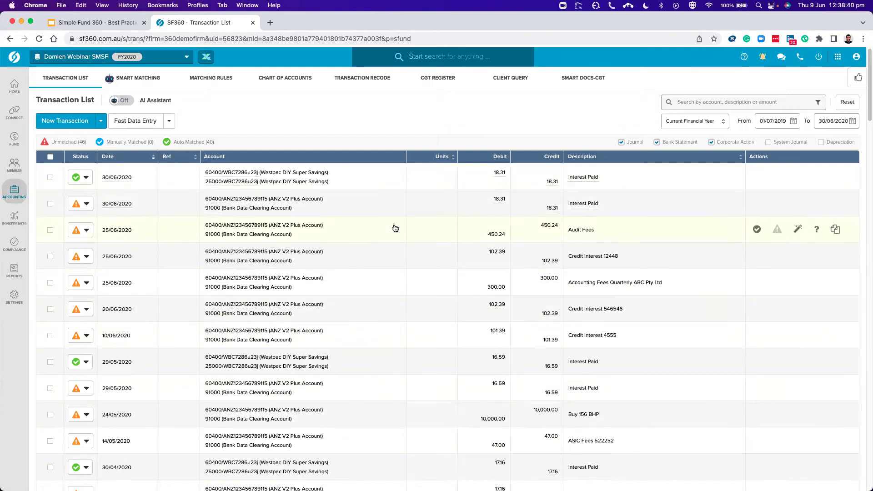
scroll(395, 228, down, 1)
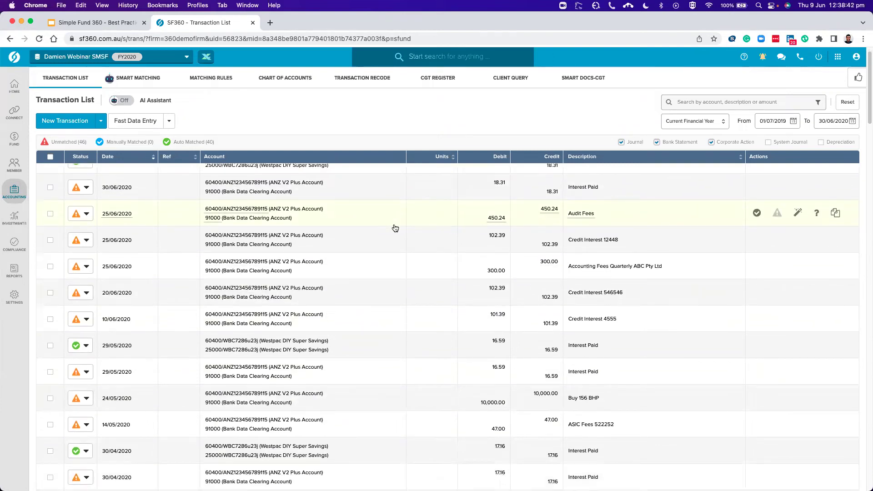
scroll(395, 229, down, 6)
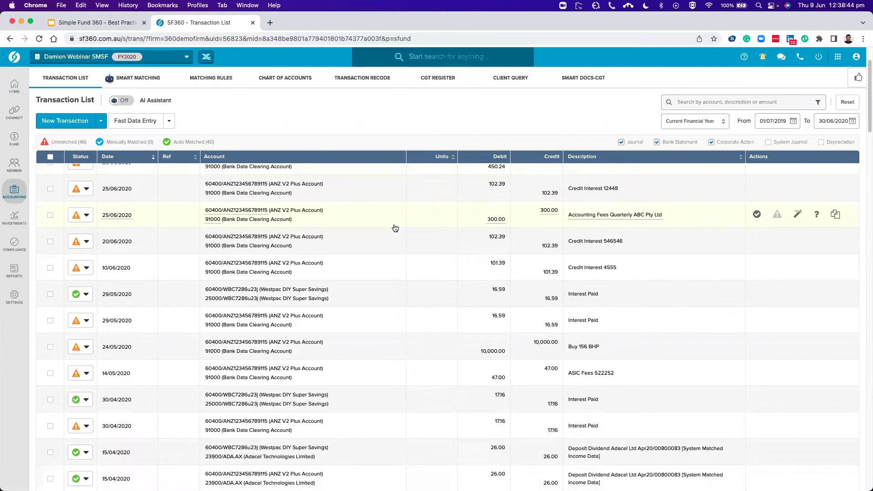
scroll(430, 354, down, 1)
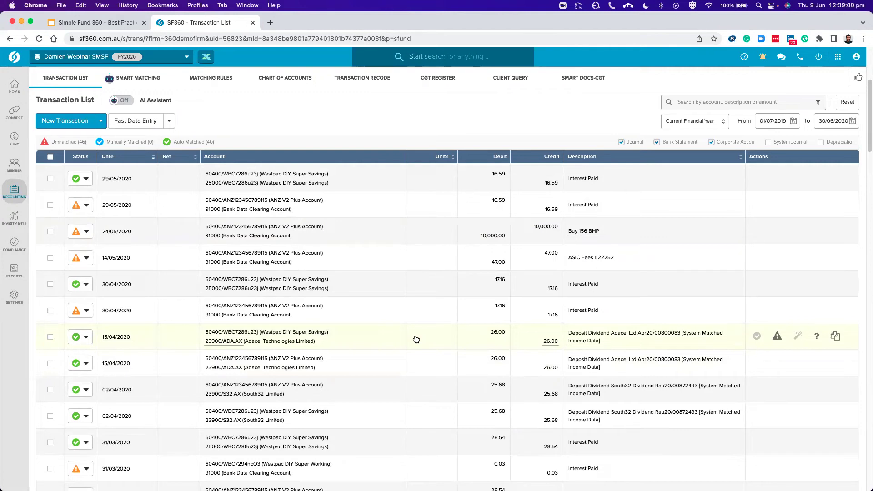
scroll(414, 339, down, 1)
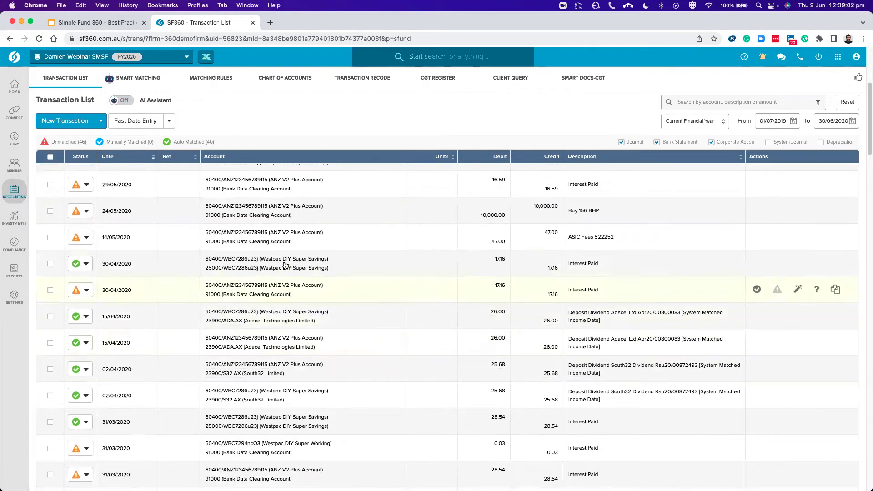
Step: Filter to auto-matched transactions, expand the match details of the 30/04/2020 interest and both 15/04/2020 Adacel dividends, and switch the filter to unmatched
click(197, 146)
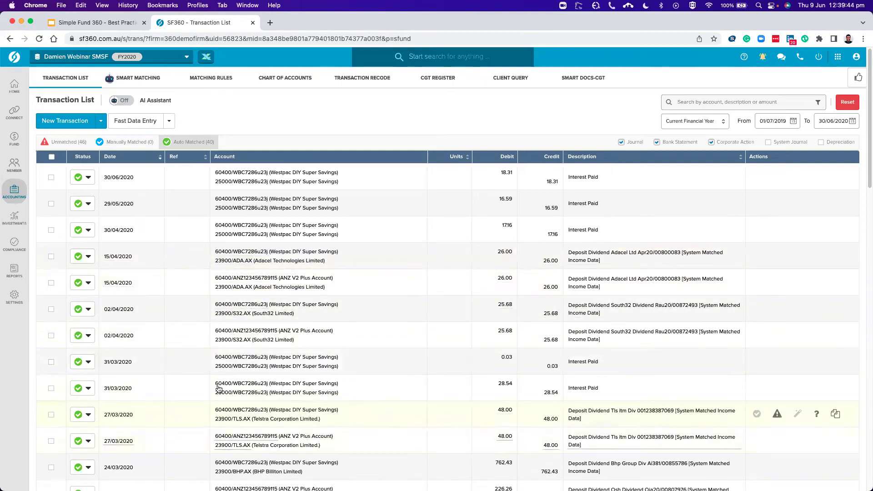
click(89, 232)
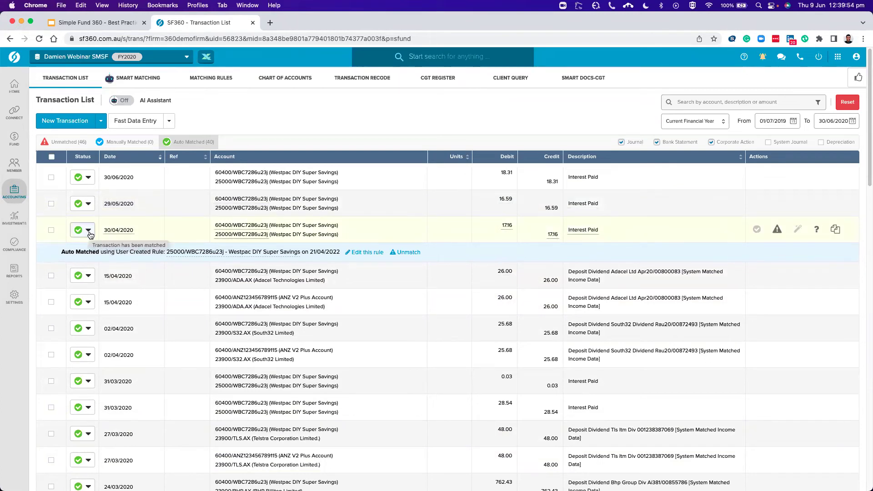
click(89, 277)
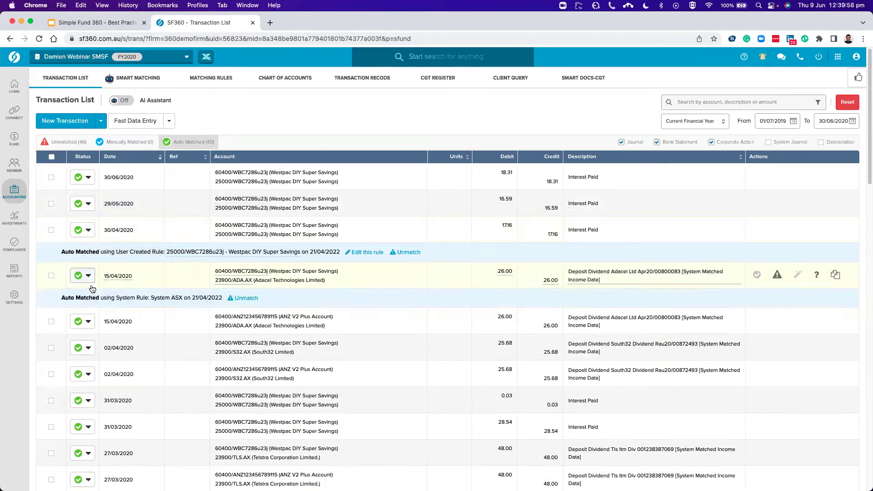
click(86, 322)
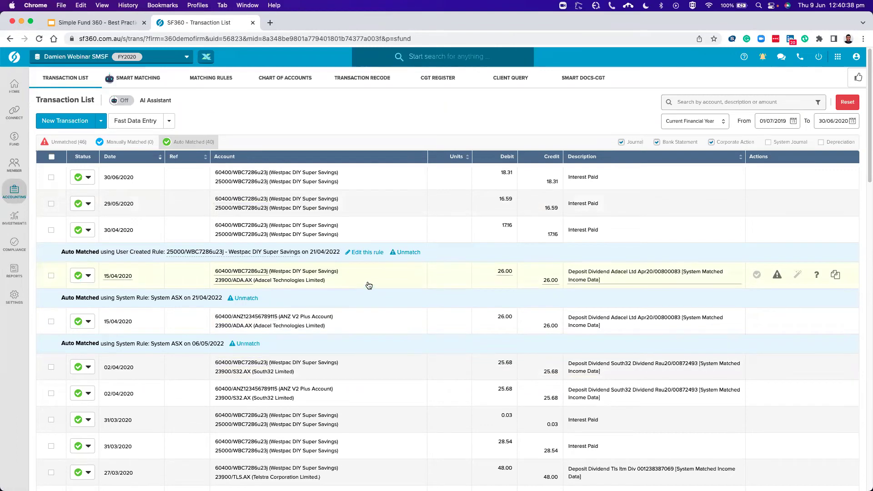
click(76, 142)
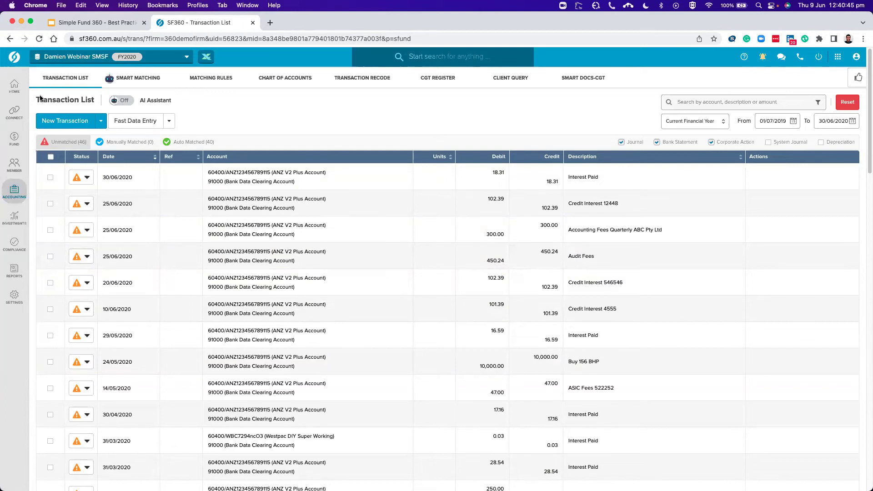
Step: Return to Smart Matching, check the balance fields in the ANZ V2 Plus Account's data entry spreadsheet, and close it
click(136, 80)
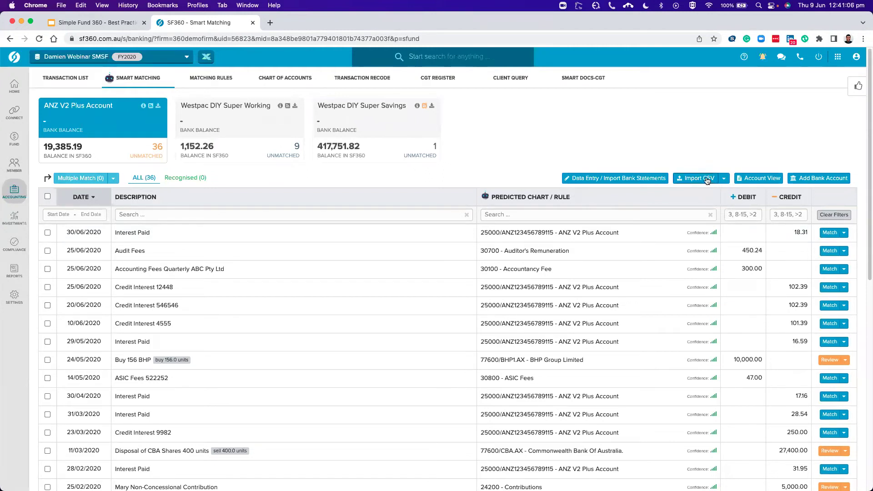
click(641, 184)
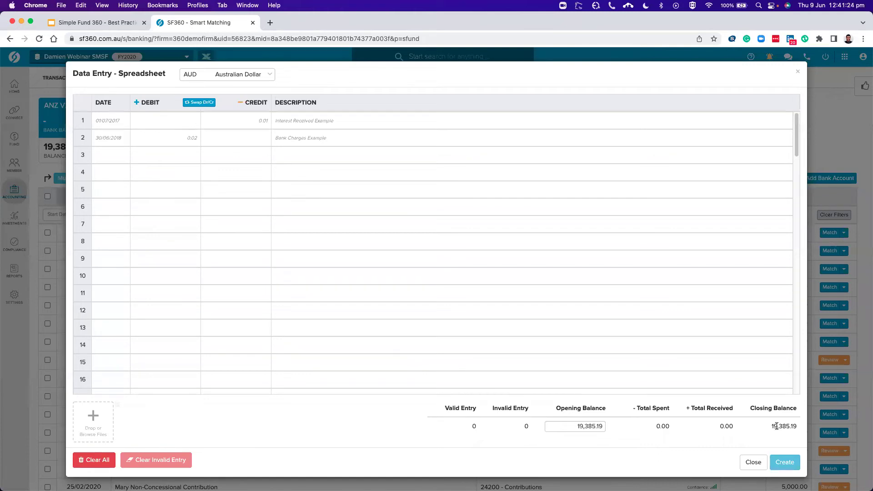
click(753, 462)
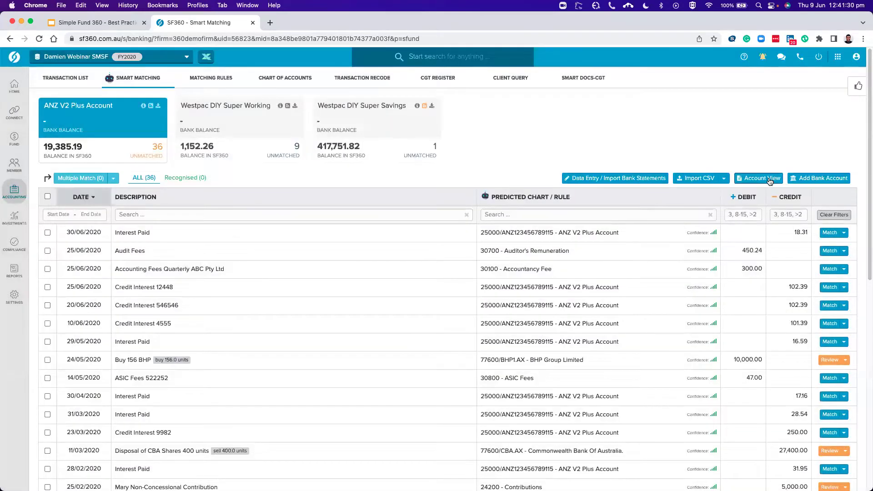
Step: Open the Account View from Smart Matching and look through the fund's accounts with current and last year balances
click(770, 181)
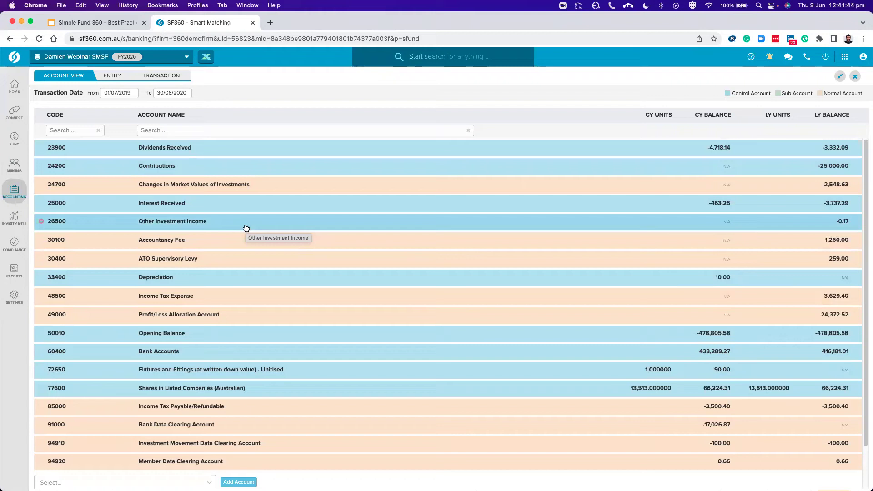
drag(101, 240, 18, 272)
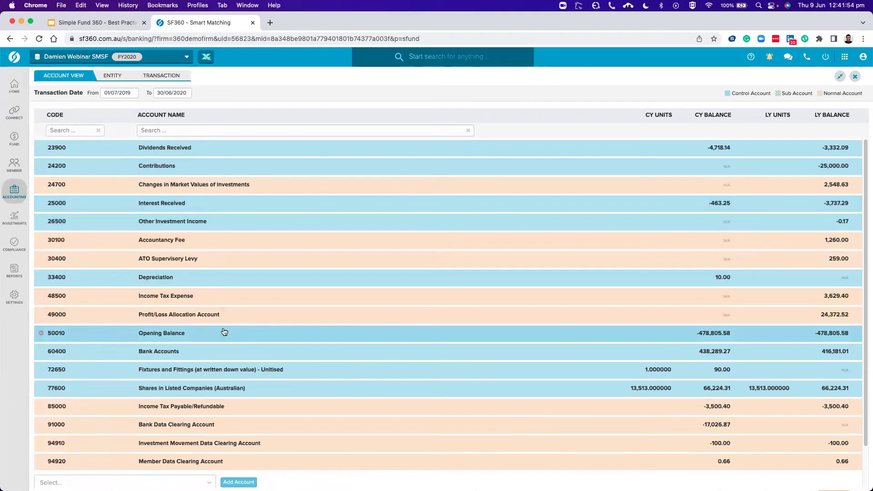
scroll(203, 337, down, 2)
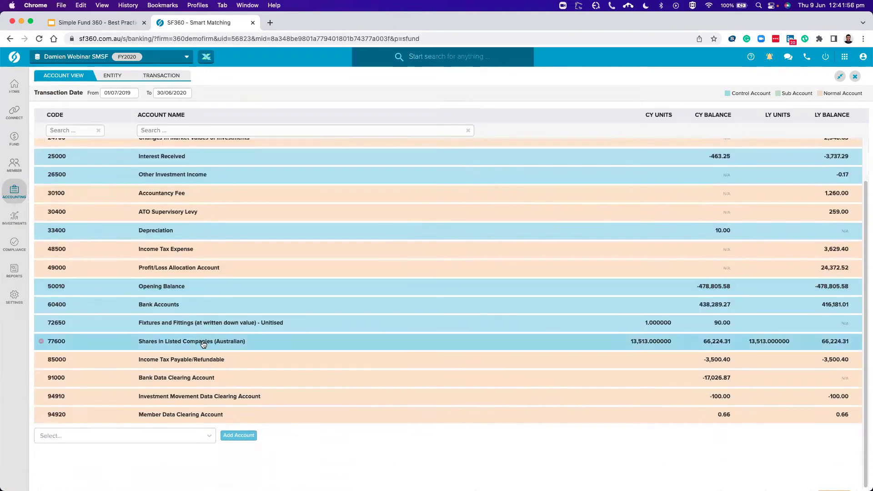
scroll(185, 246, up, 2)
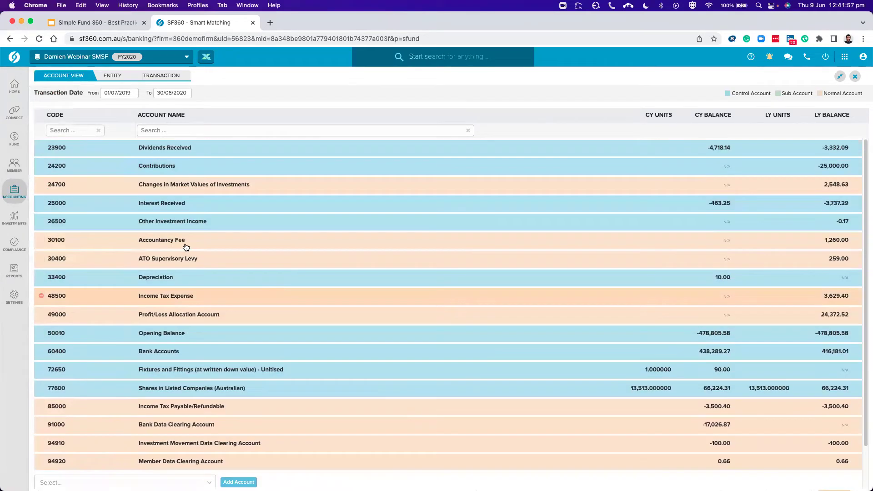
Step: Expand Bank Accounts, review the ANZ V2 Plus Account's transactions and running balance, and close the Account View
click(193, 353)
scroll(193, 353, down, 1)
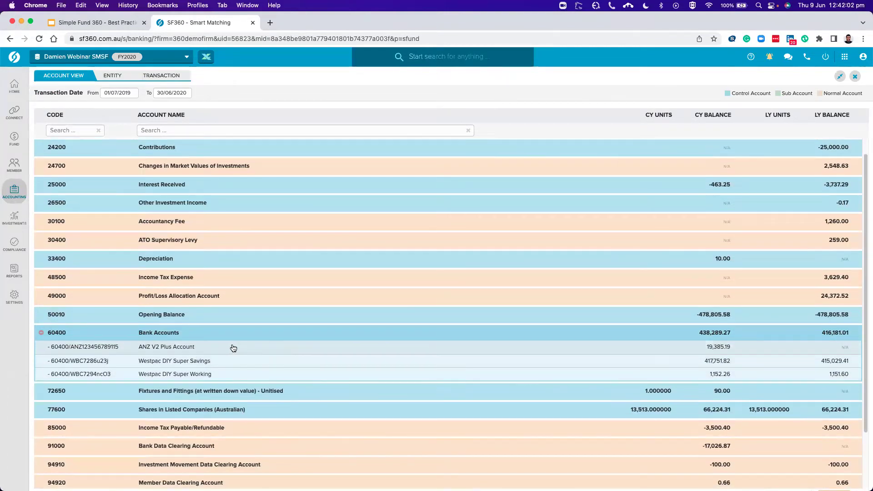
click(216, 349)
scroll(181, 359, down, 6)
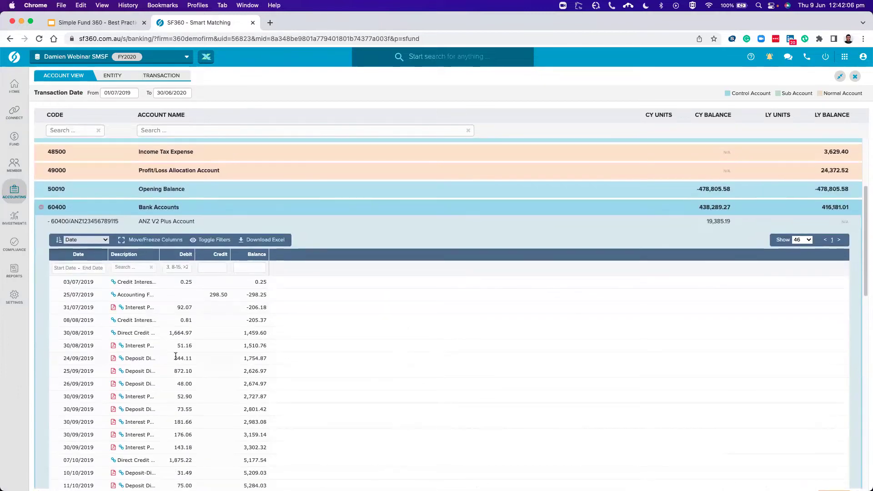
scroll(200, 301, down, 3)
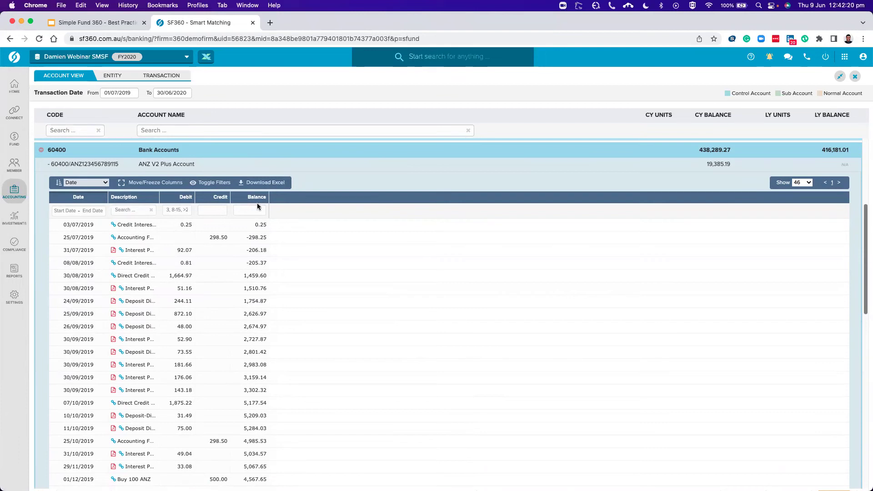
click(859, 82)
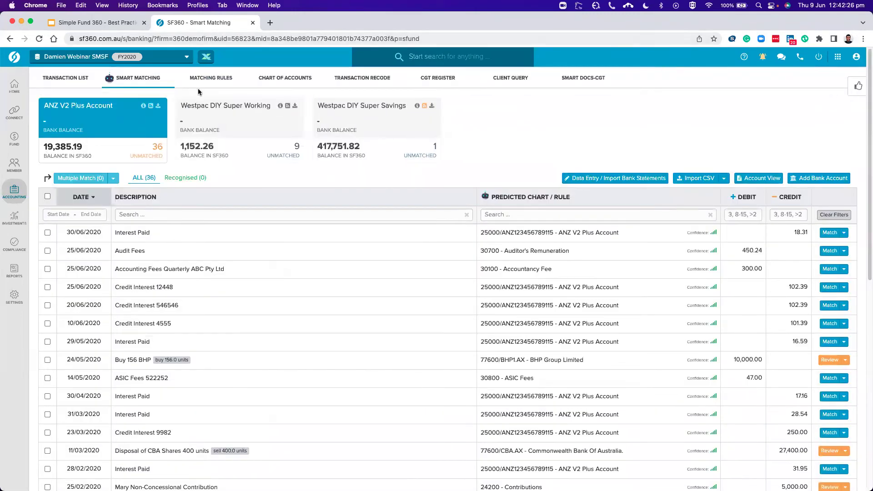
Step: Return to the Fund Dashboard
mouse_move(14, 164)
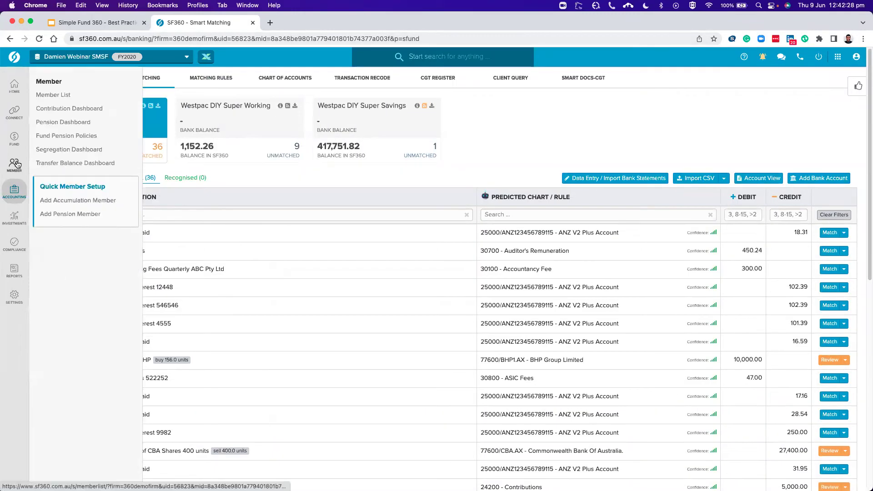
mouse_move(14, 139)
click(58, 101)
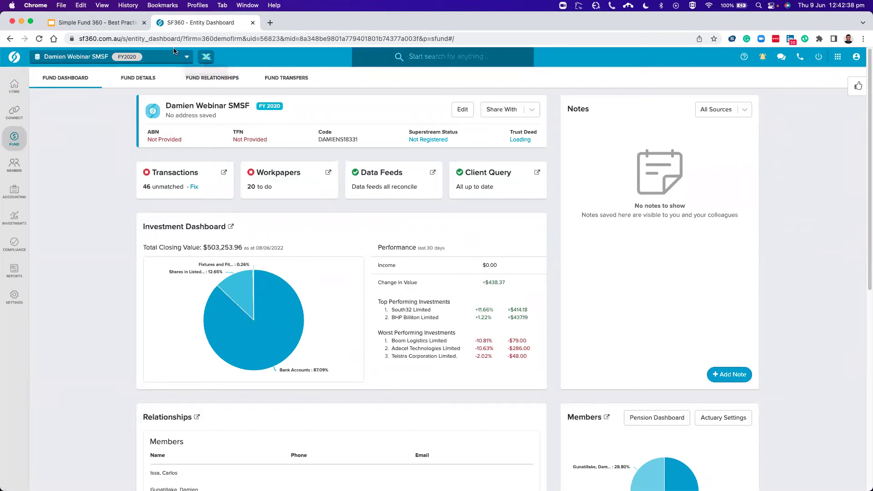
Step: Look over the fund's Account View from the Fund Dashboard and go to the Transaction List
click(201, 58)
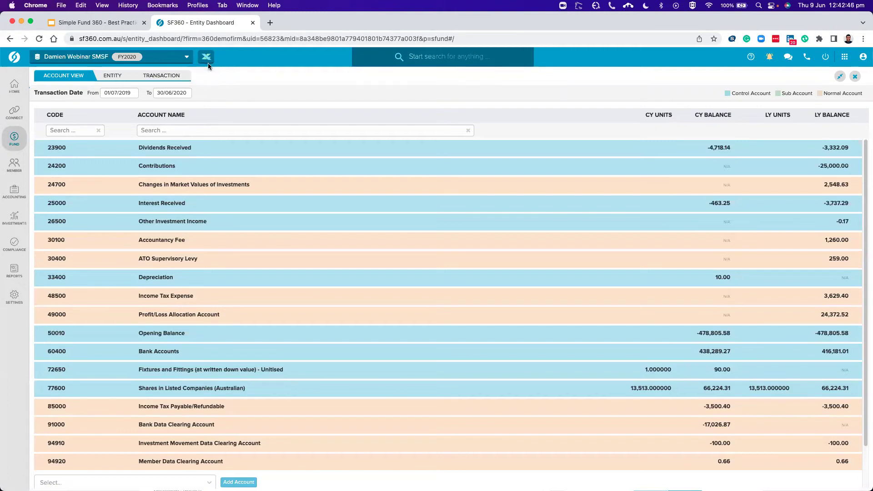
mouse_move(14, 191)
click(65, 95)
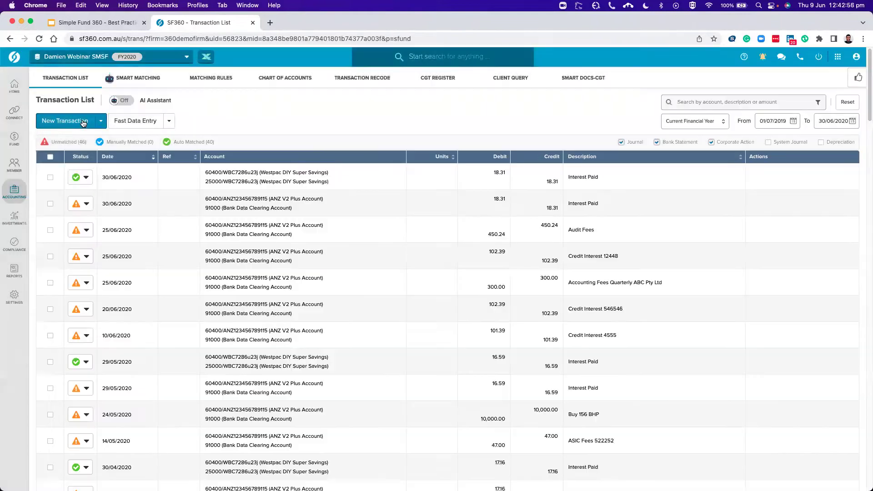
Step: Start a new general journal transaction, and open and close the Account View over it
click(84, 123)
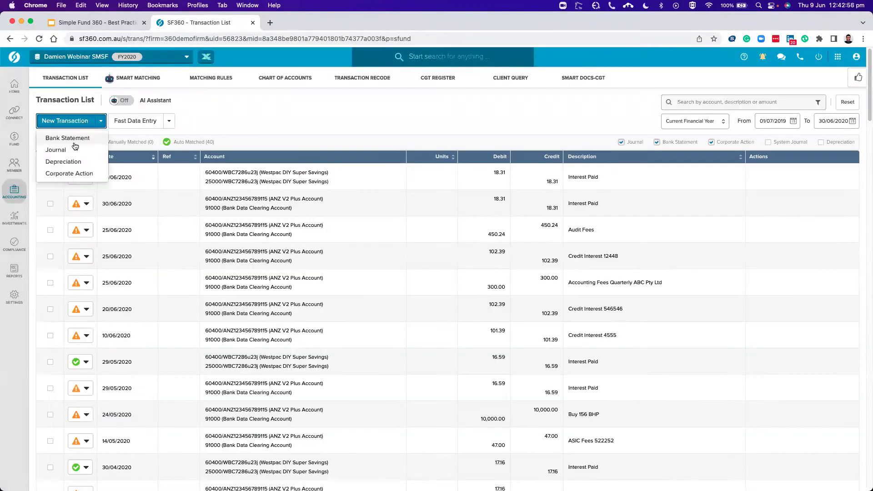
click(86, 148)
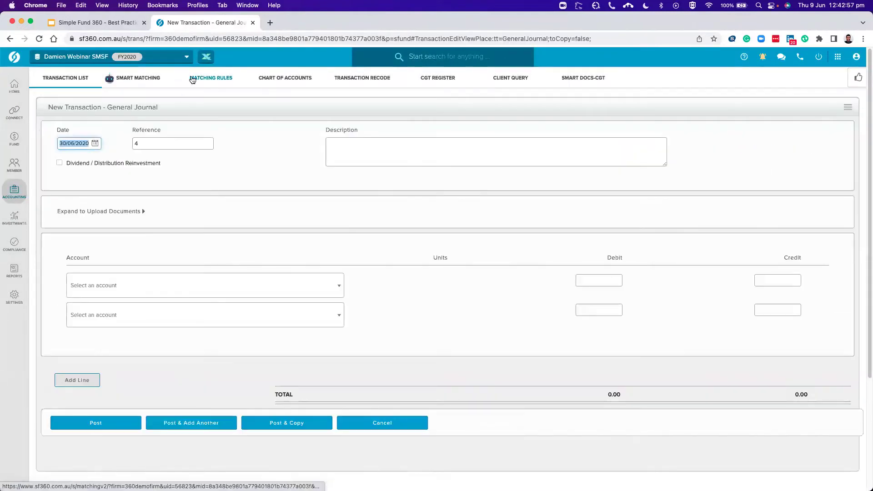
click(206, 57)
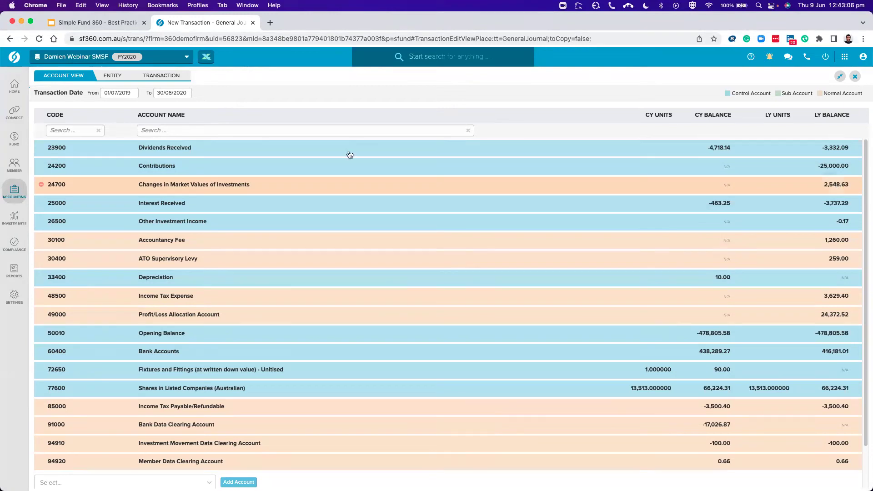
click(210, 61)
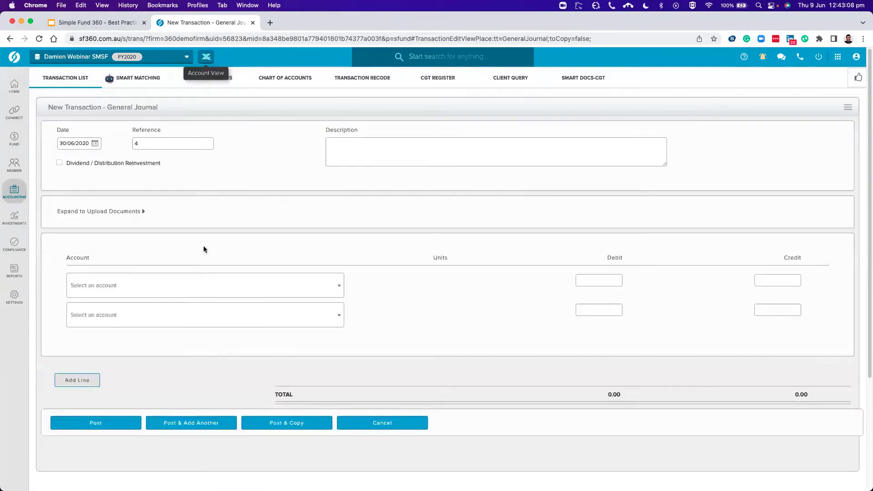
Step: Choose the ANZ V2 Plus Account (60400) and the Investment Movement Data Clearing Account (94910) for the journal's two lines
click(189, 295)
text(60400)
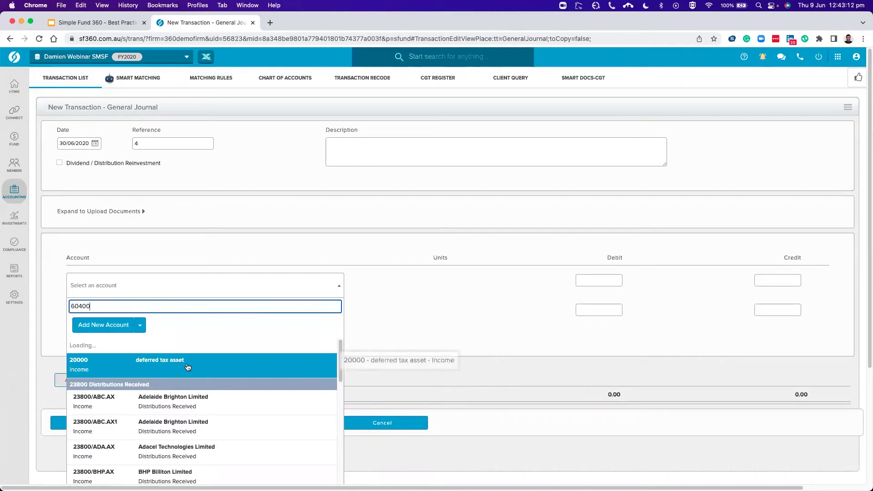
click(246, 359)
click(247, 324)
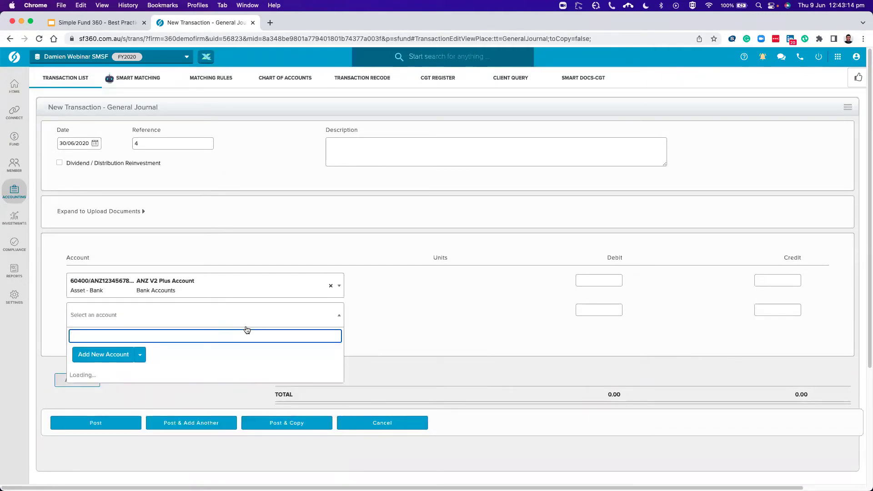
text(94910)
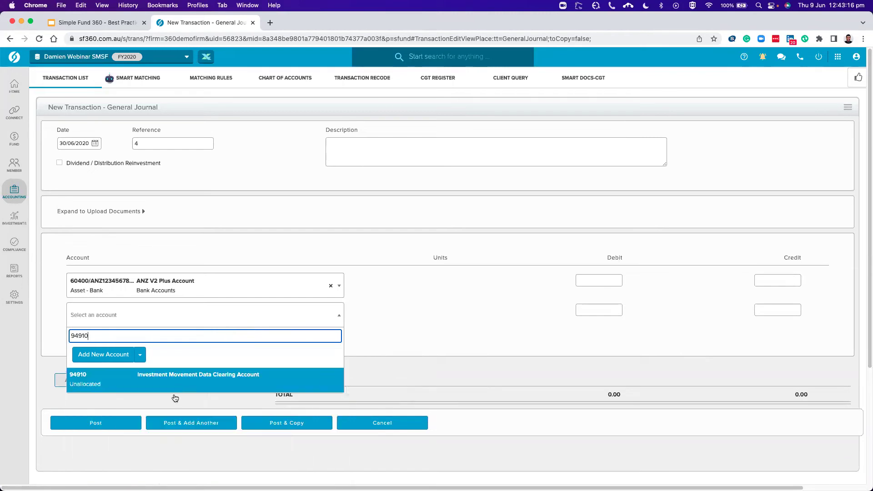
click(334, 380)
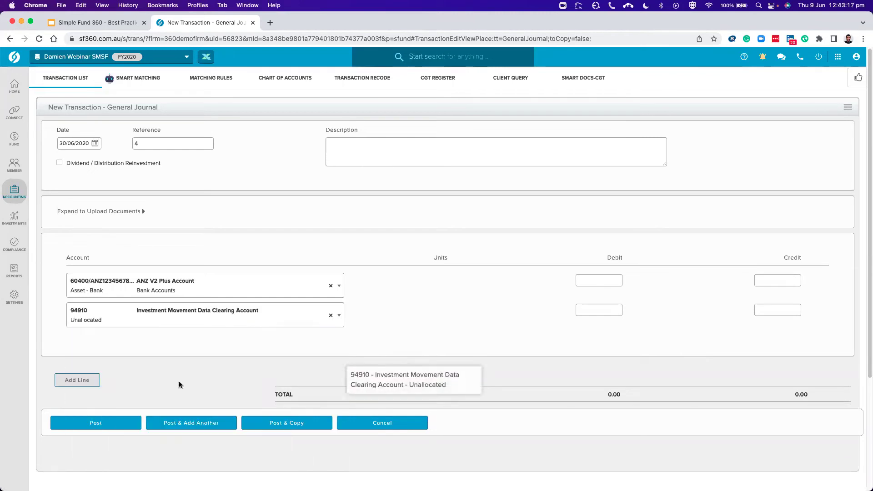
Step: Check the Account View over the unposted journal, close it, and open the Trial Balance live report
click(205, 56)
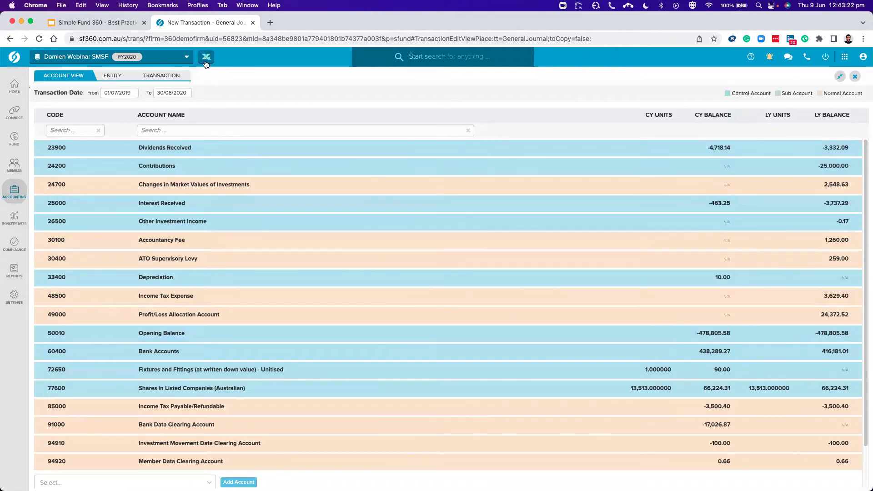
click(206, 56)
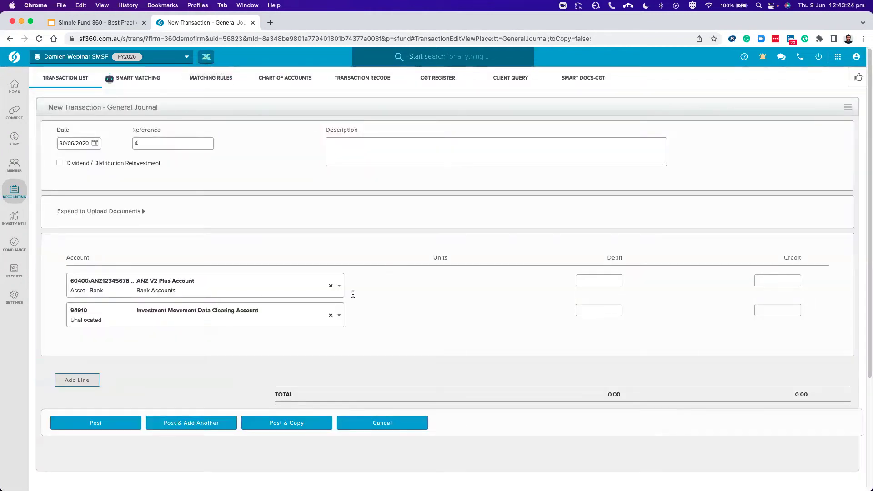
mouse_move(15, 271)
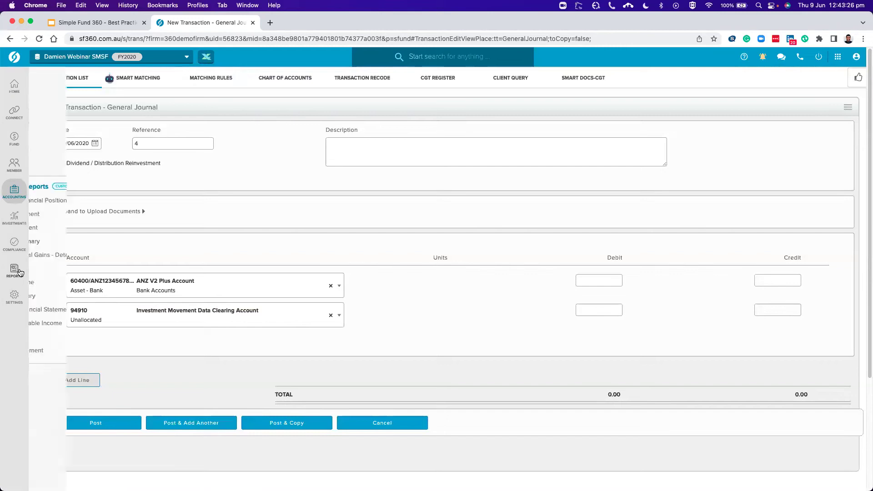
click(64, 122)
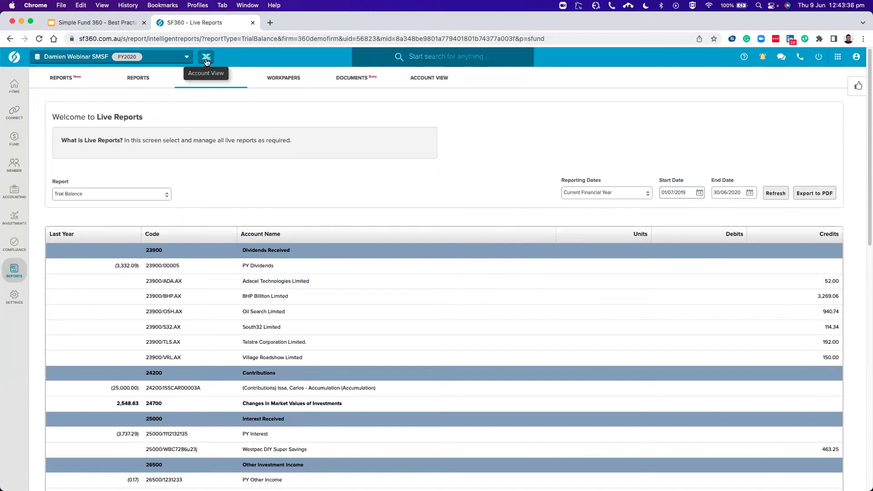
Step: Return to Smart Matching and open the Account View's transaction search across all entities
mouse_move(14, 191)
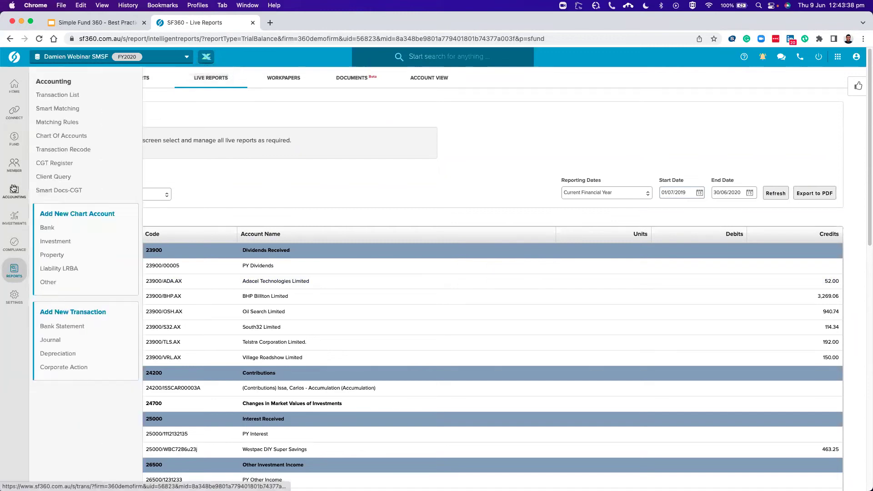
click(58, 108)
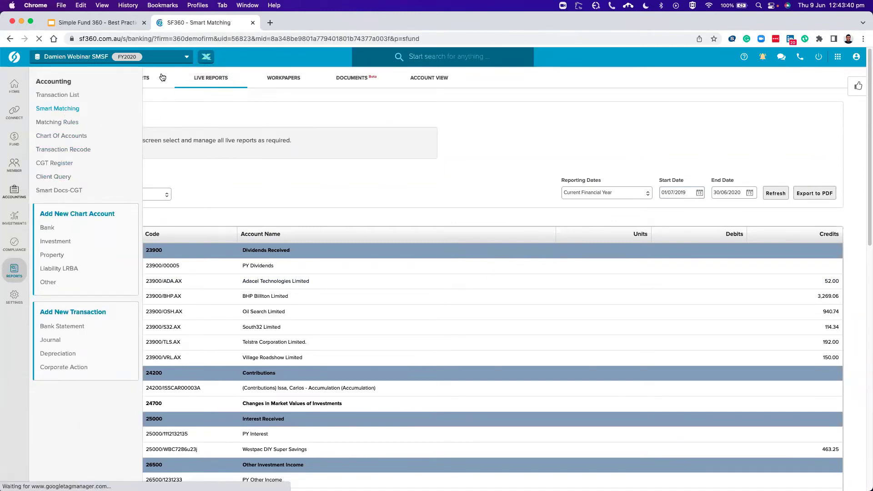
click(207, 59)
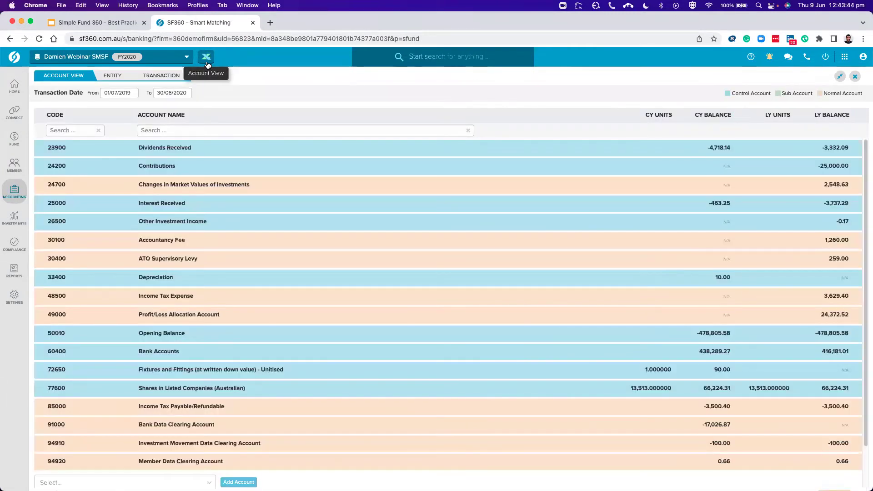
click(165, 81)
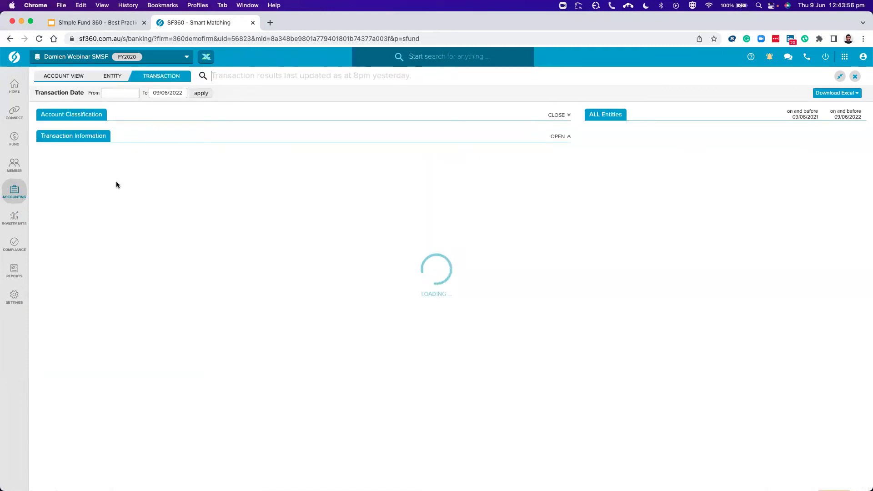
Step: Filter the transactions of all entities by the Asset account type and reset the filter
mouse_move(22, 228)
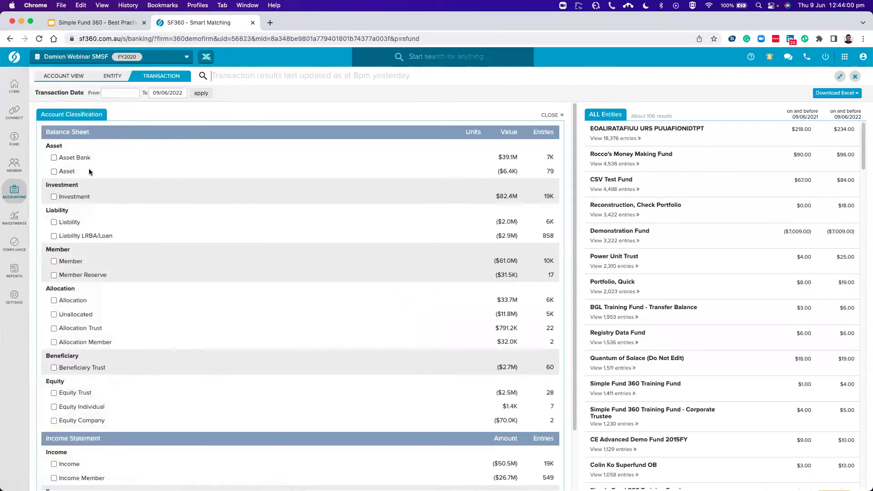
click(54, 172)
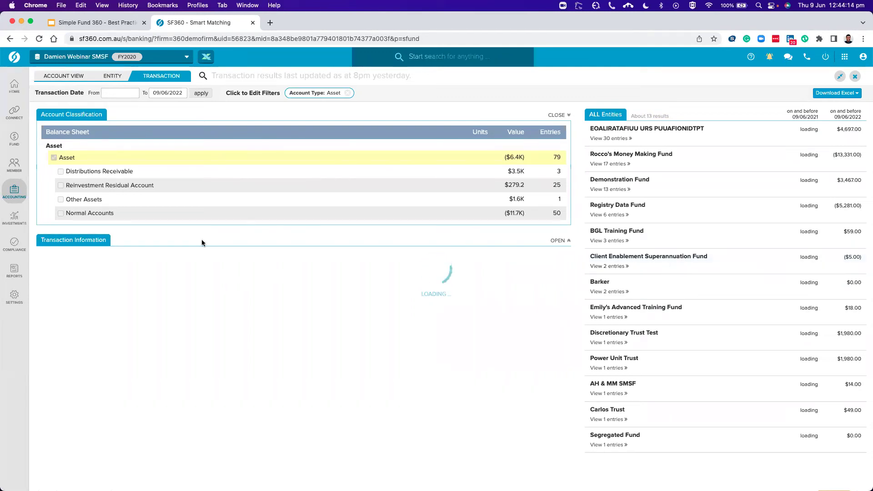
click(175, 77)
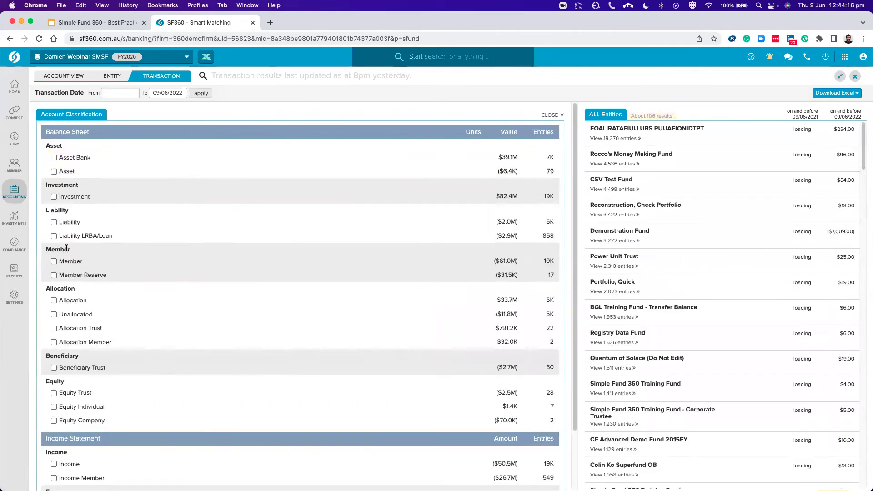
Step: Filter all entities to Investment > Real Estate Properties (Australian - Residential), and check the Excel download options before closing the Account View
click(54, 197)
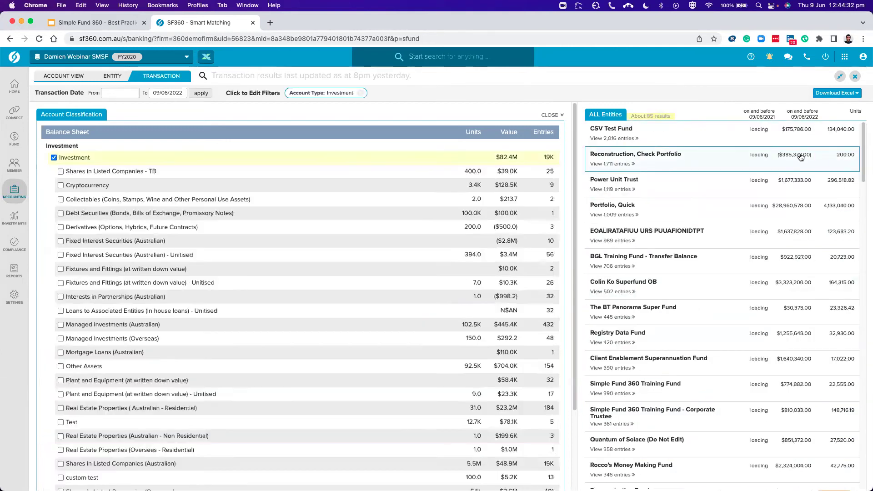
scroll(62, 296, down, 3)
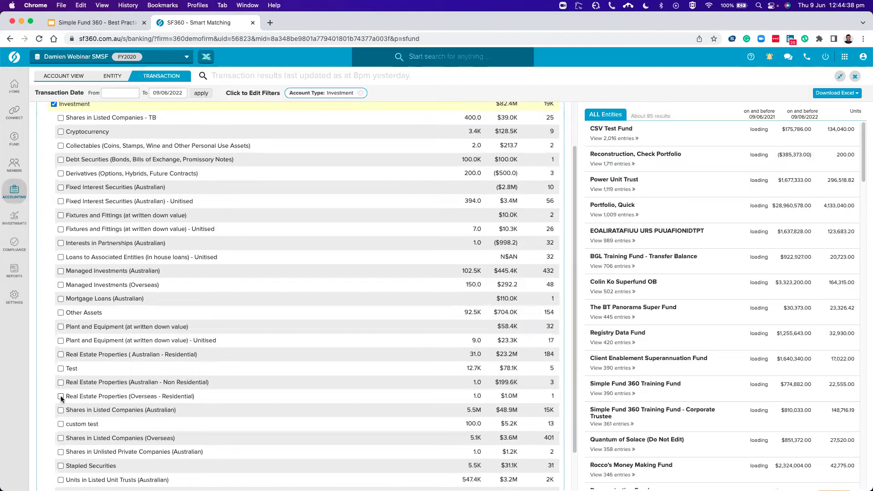
click(61, 355)
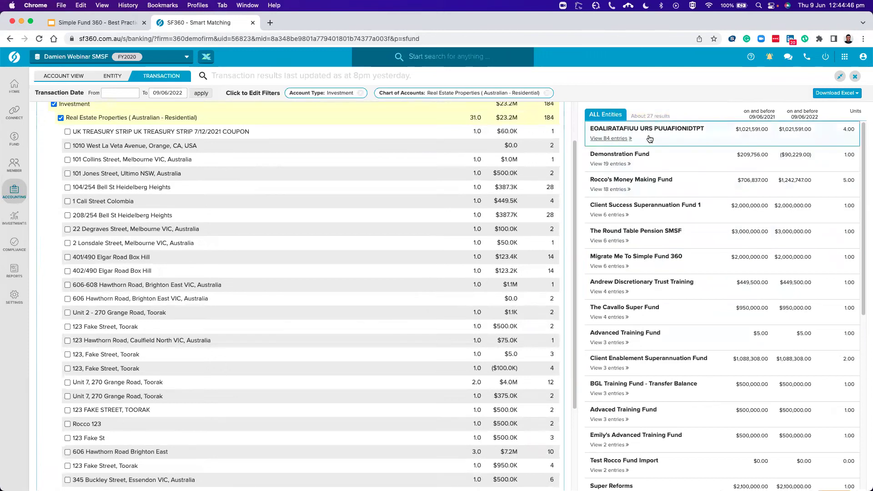
click(842, 93)
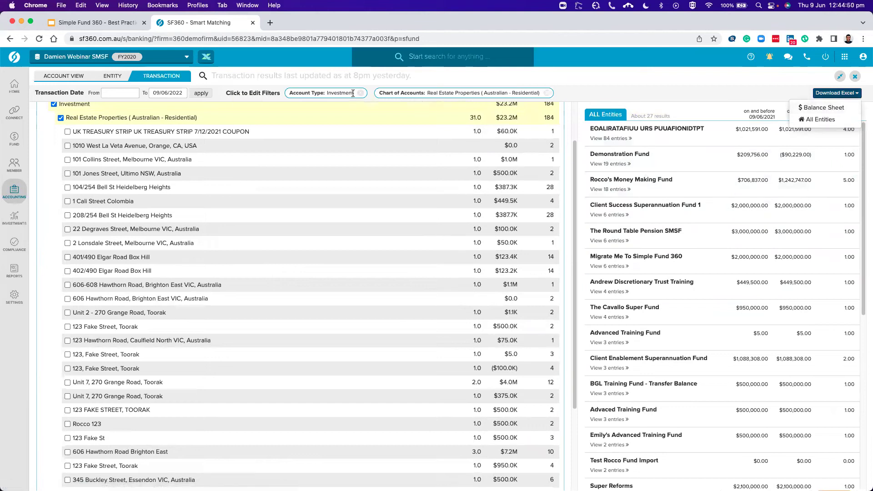
click(203, 57)
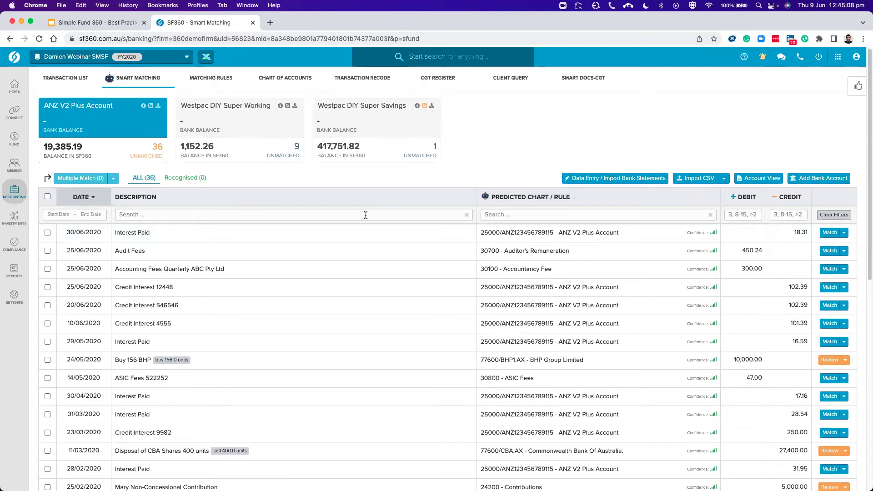
Step: Filter the ANZ V2 Plus Account's unmatched transactions by the description "interest paid"
scroll(365, 215, down, 1)
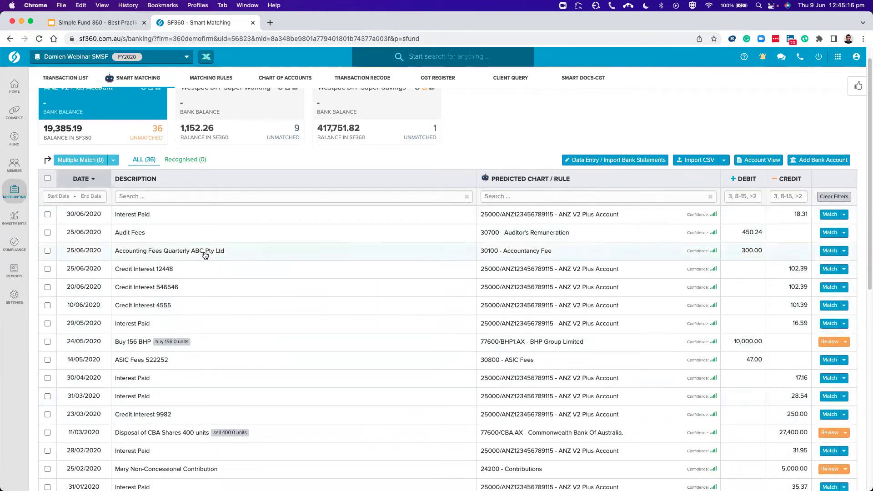
scroll(196, 211, down, 2)
click(185, 162)
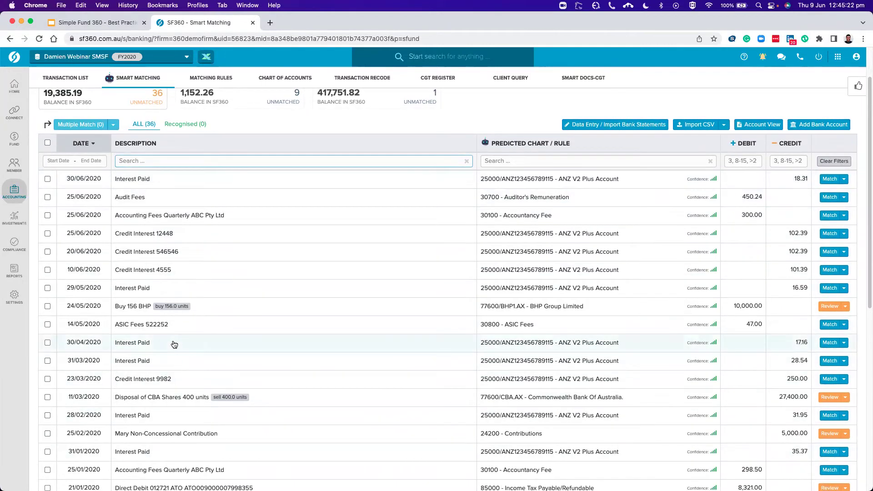
text(in)
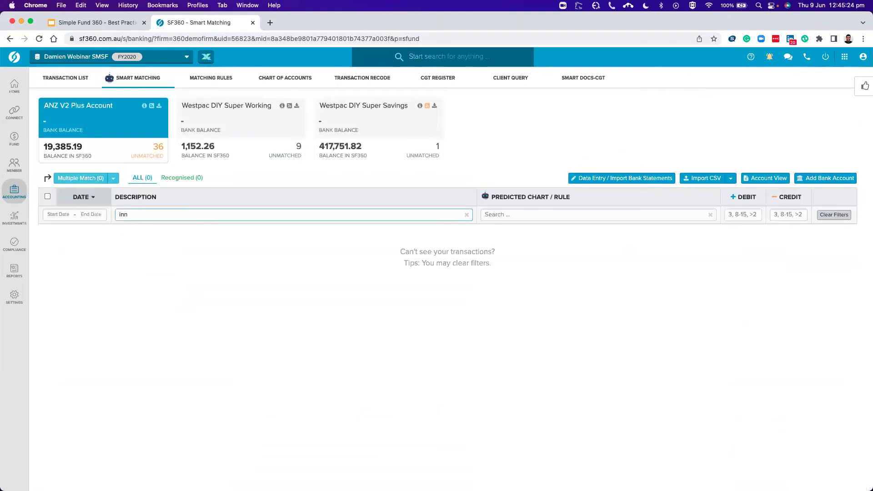
text(terest paid)
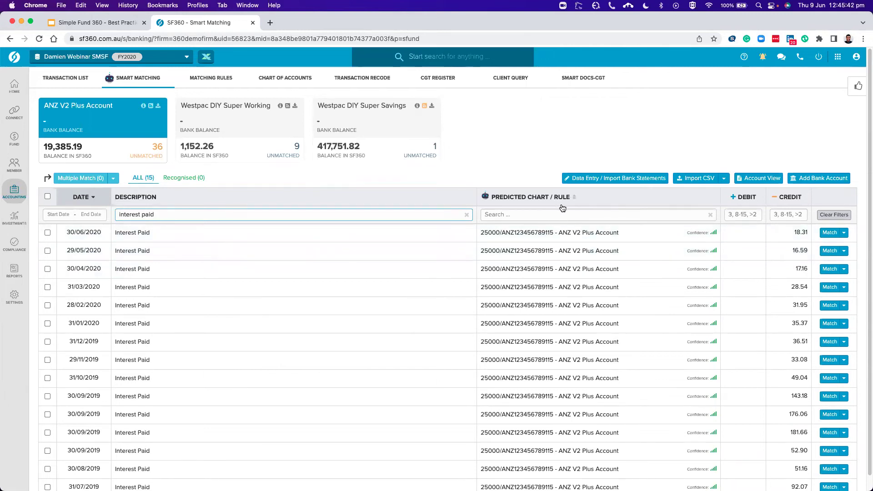
Step: Check the predictions for the interest transactions and expand the 30/06/2020 Interest Paid entry to examine its interest details
scroll(572, 298, down, 1)
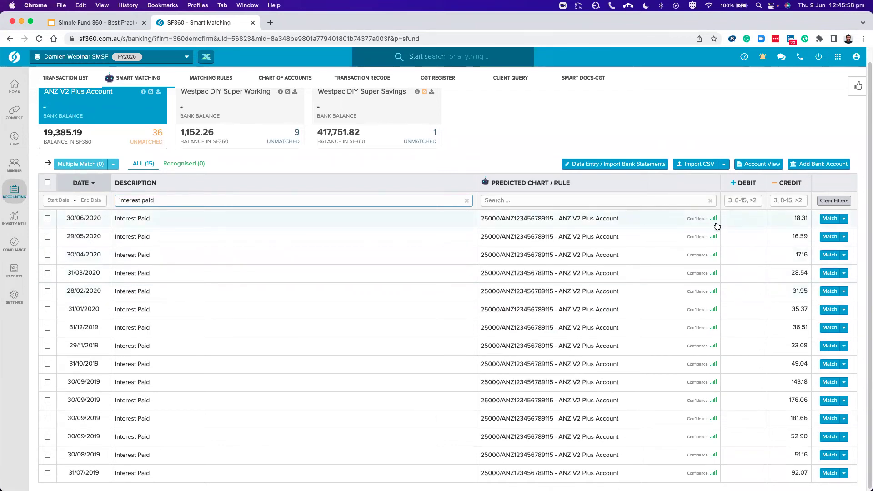
mouse_move(716, 222)
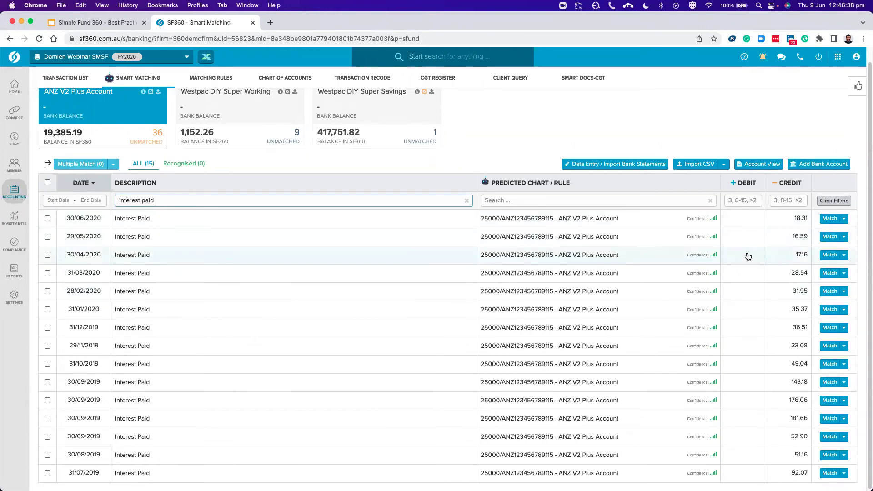
click(845, 237)
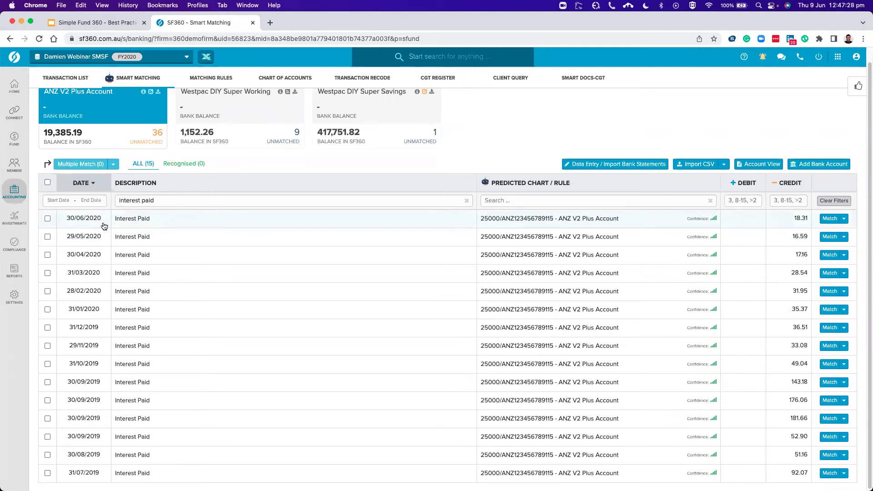
click(500, 227)
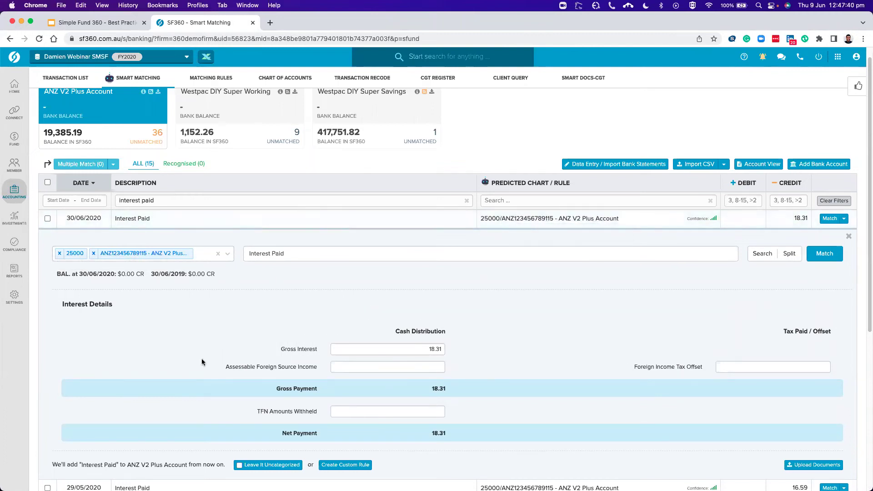
scroll(202, 362, down, 1)
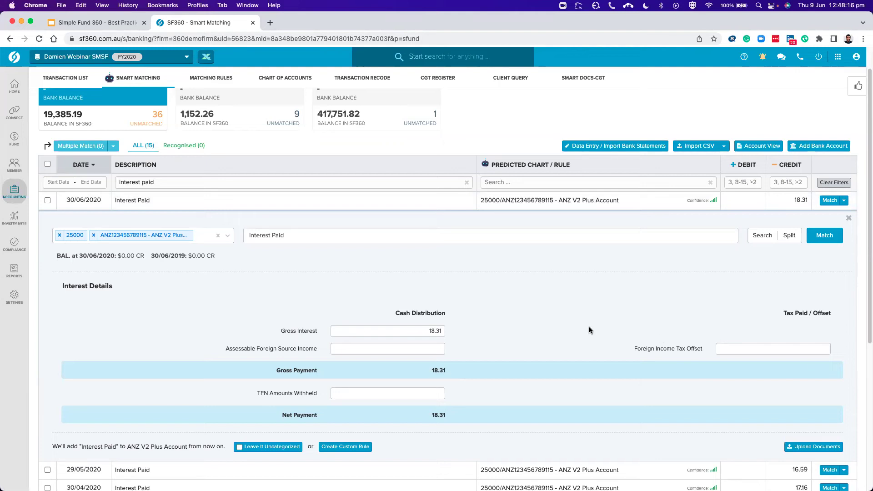
Step: Start a custom rule from the 30/06/2020 Interest Paid entry and review its description condition and matched transactions
scroll(355, 304, down, 5)
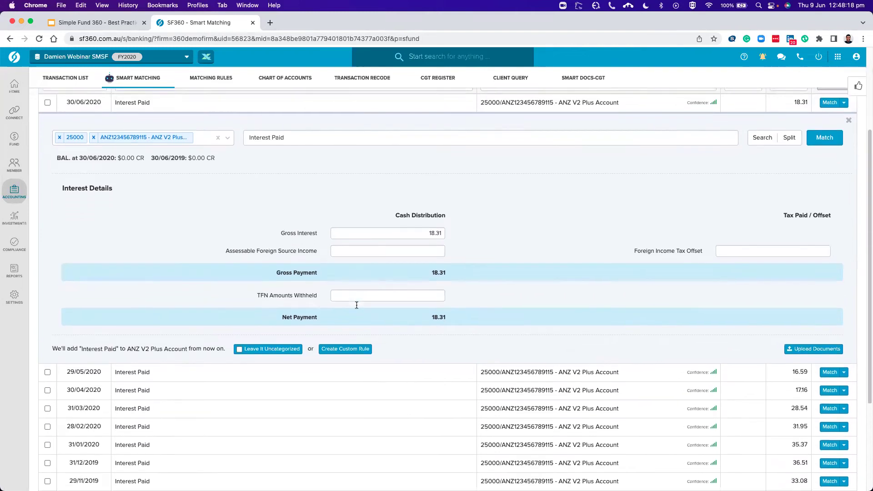
scroll(249, 326, up, 3)
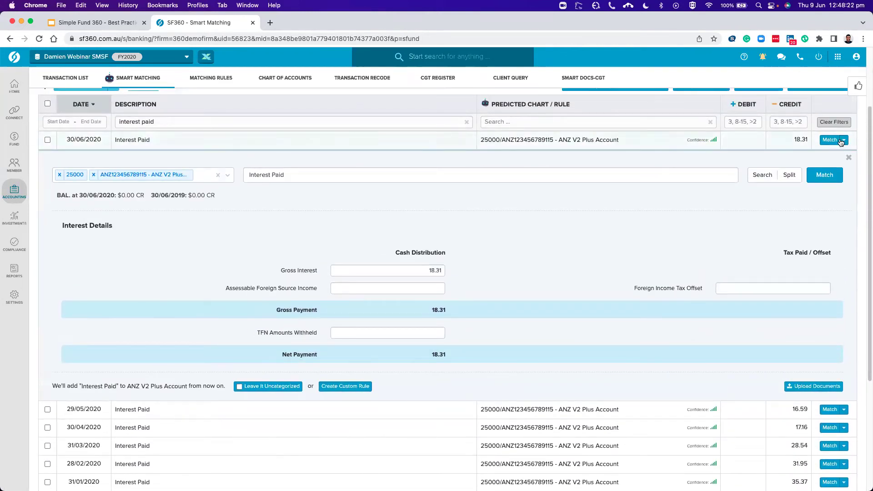
scroll(58, 156, up, 1)
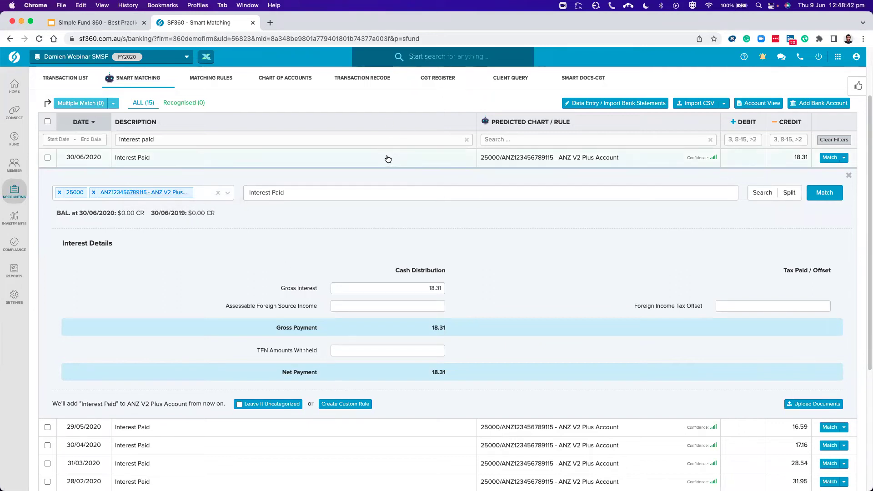
click(349, 408)
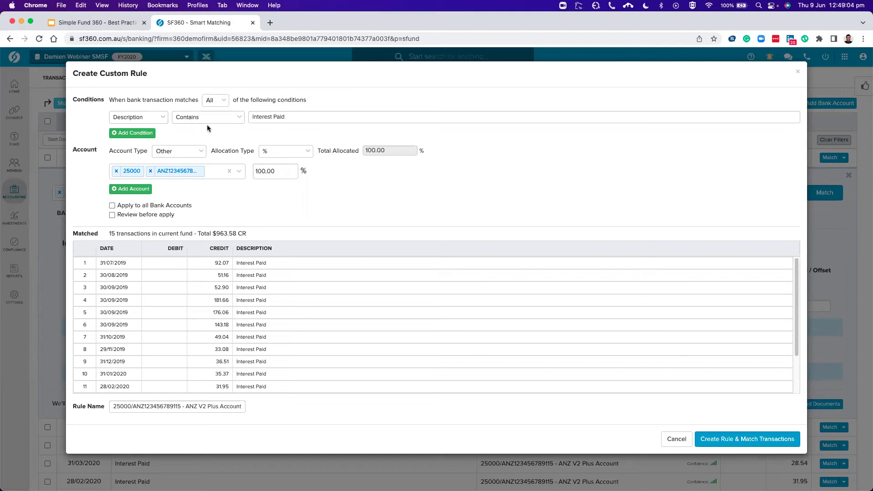
click(278, 117)
click(300, 117)
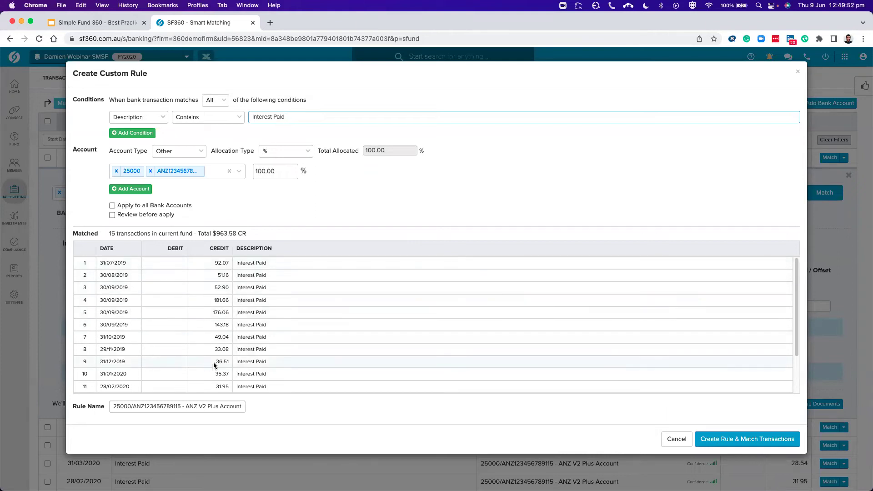
scroll(227, 348, down, 2)
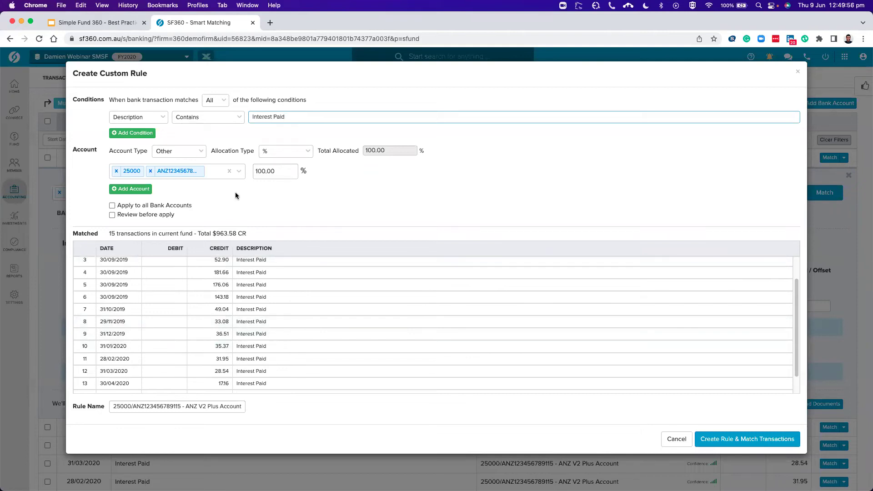
scroll(216, 306, up, 2)
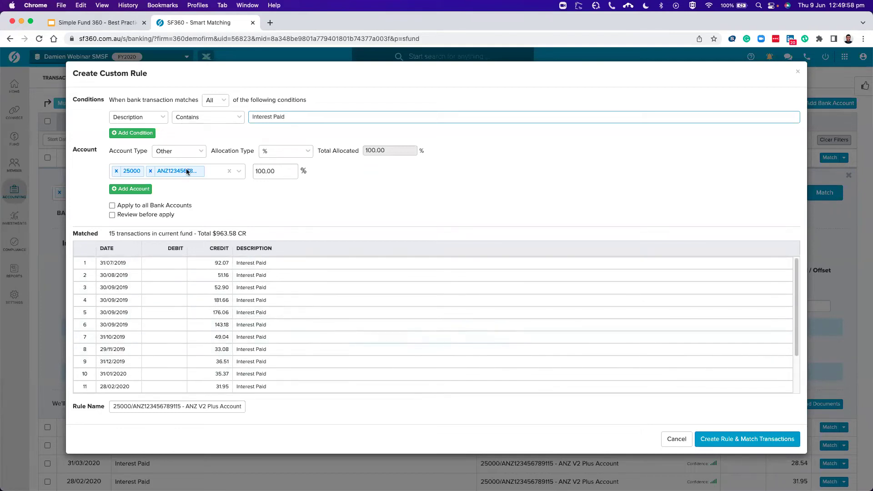
Step: Add a second condition to the custom rule, check its field and comparison options, and remove the condition
click(154, 134)
click(167, 134)
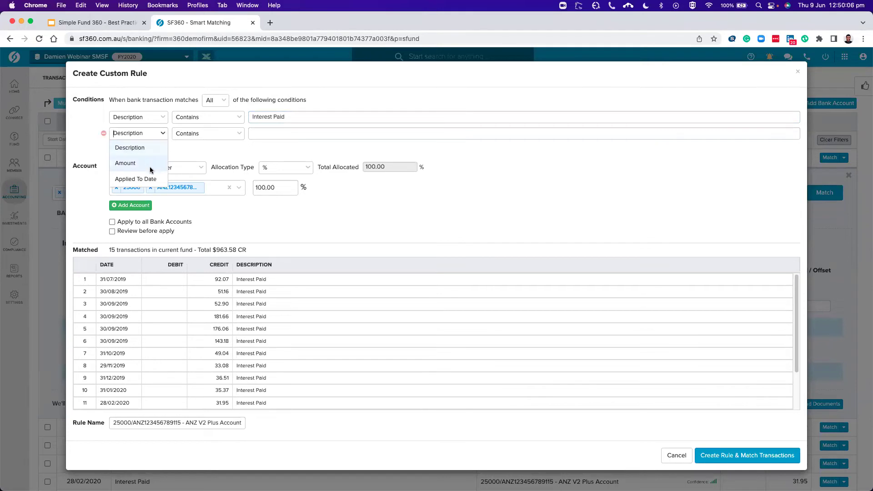
click(209, 133)
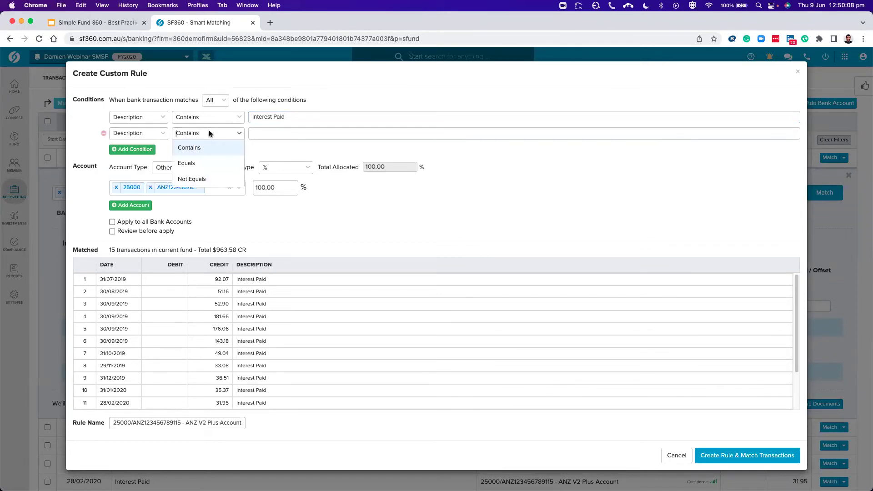
click(209, 133)
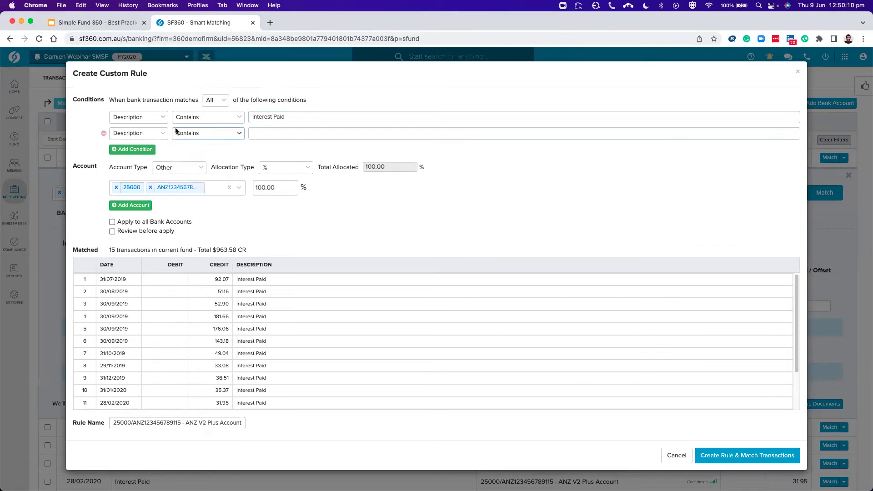
click(103, 134)
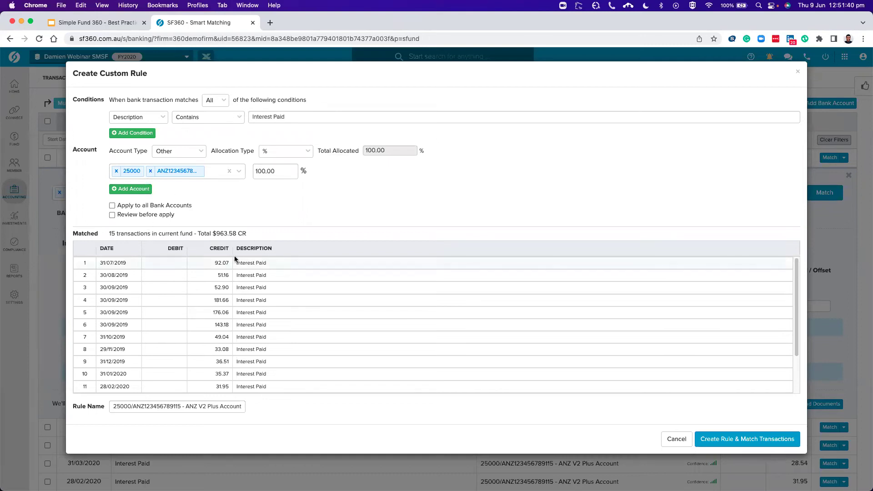
Step: Create the Interest Paid rule for the ANZ V2 Plus Account, match its transactions, and clear the transaction filters
drag(112, 233, 135, 233)
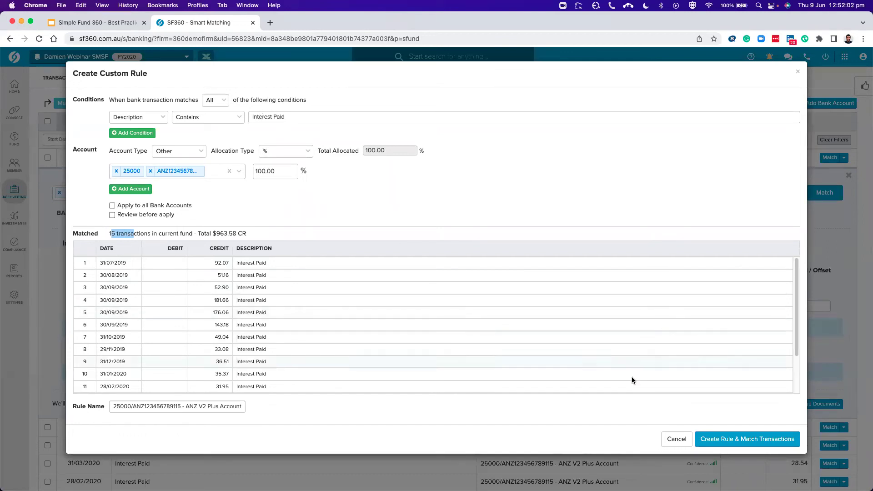
click(775, 444)
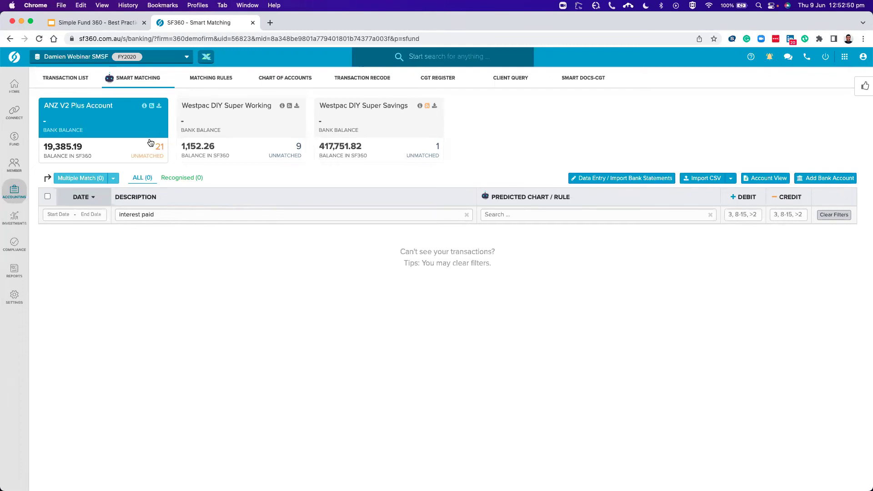
drag(168, 215, 117, 214)
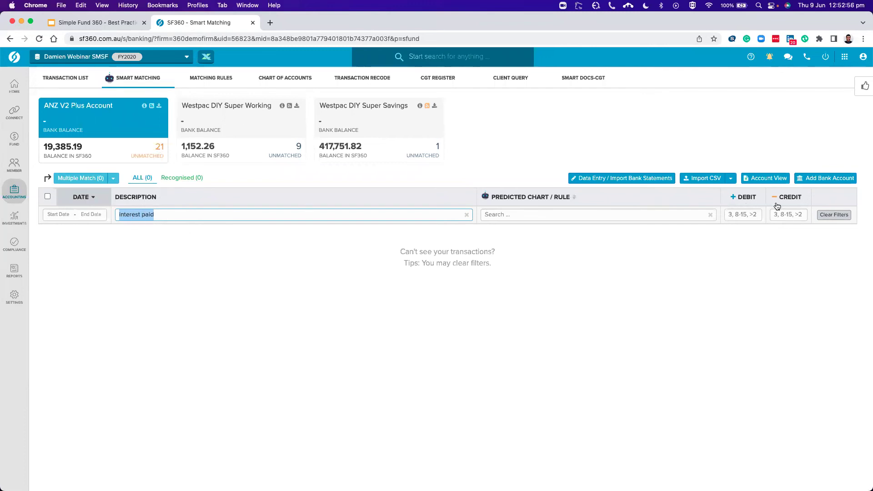
click(832, 217)
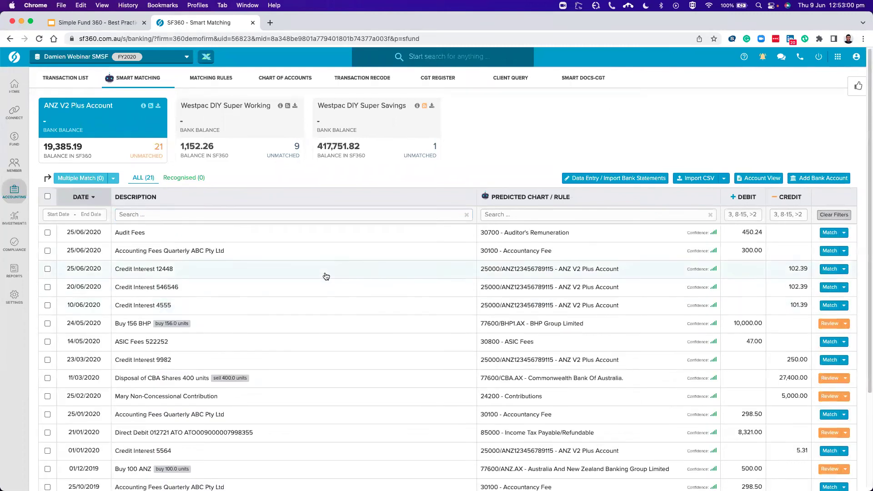
Step: Match the 25/06/2020 Audit Fees to 30700 - Auditor's Remuneration and the same day's Accounting Fees Quarterly entry to 30100 - Accountancy Fee
scroll(326, 276, down, 1)
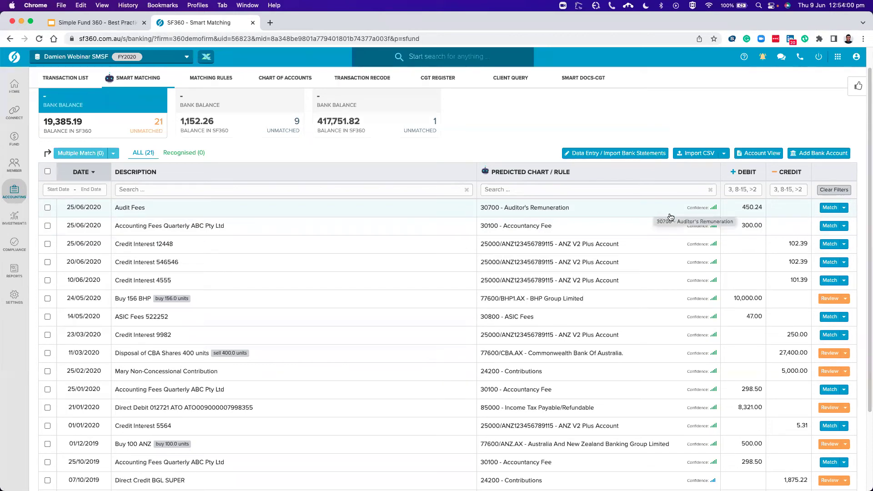
click(830, 208)
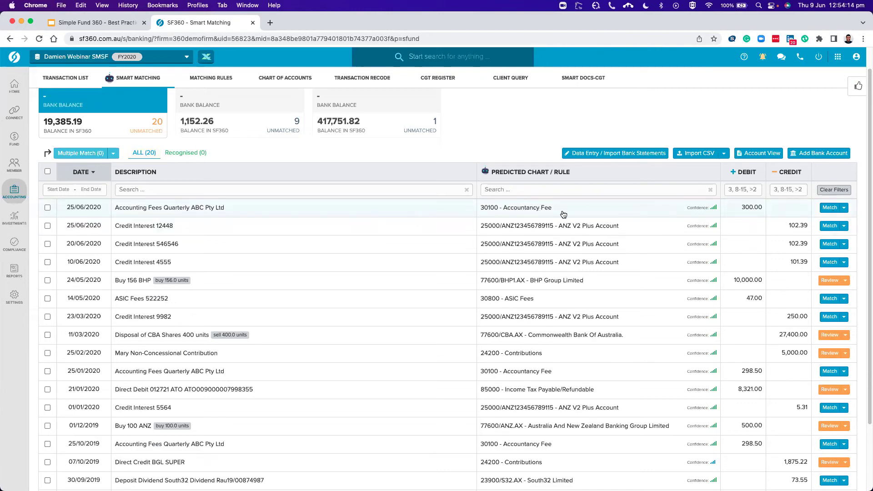
click(830, 208)
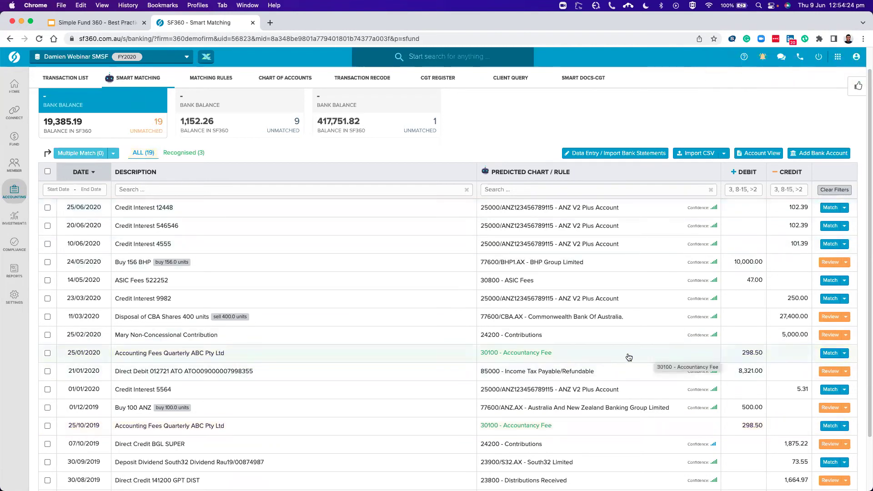
Step: Match the remaining recognised Accounting Fees Quarterly ABC Pty Ltd transactions to 30100 - Accountancy Fee
scroll(620, 354, down, 1)
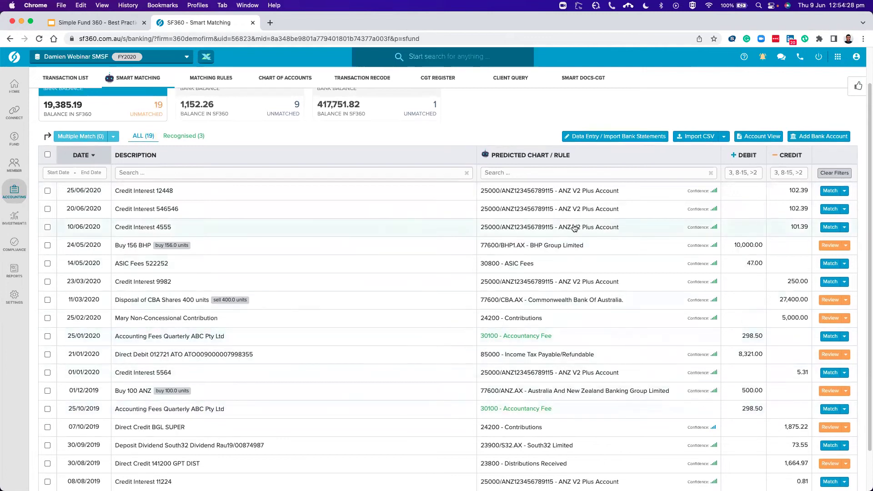
scroll(551, 318, down, 1)
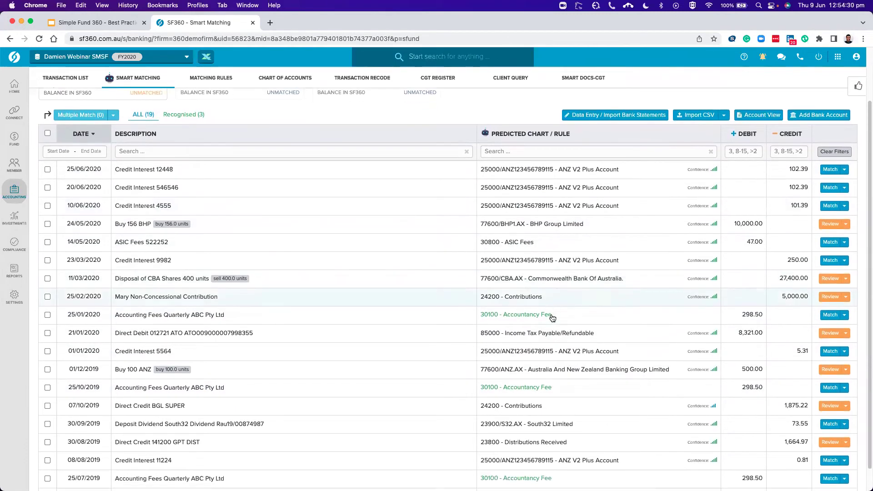
scroll(546, 386, down, 1)
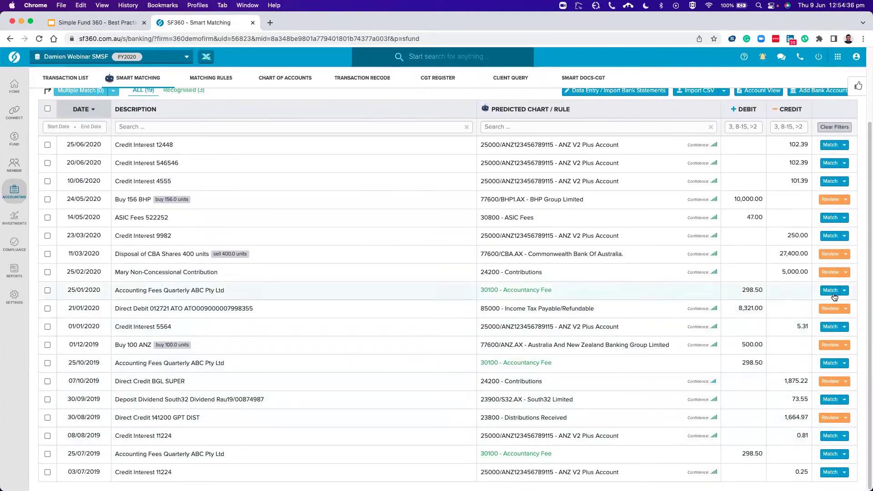
click(474, 299)
click(474, 298)
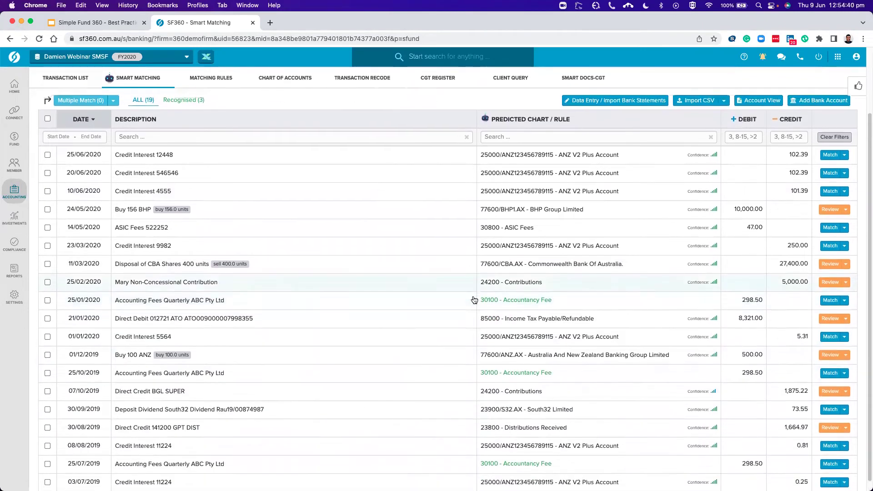
click(828, 290)
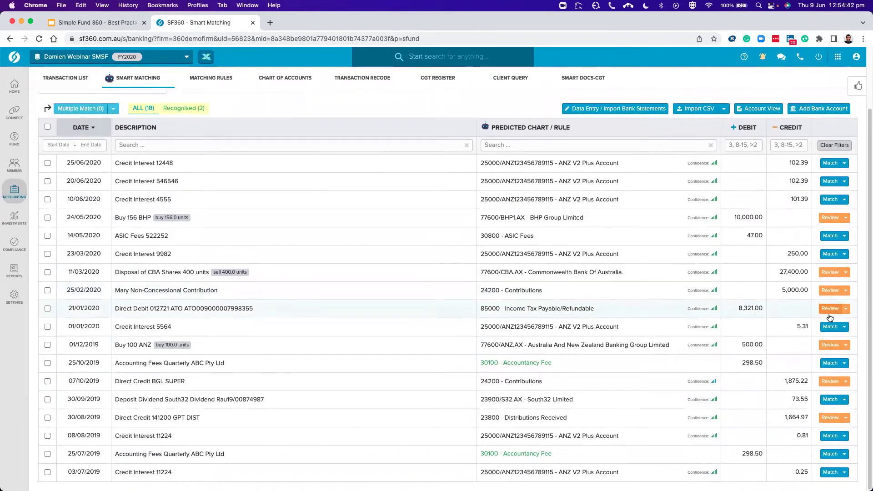
click(829, 363)
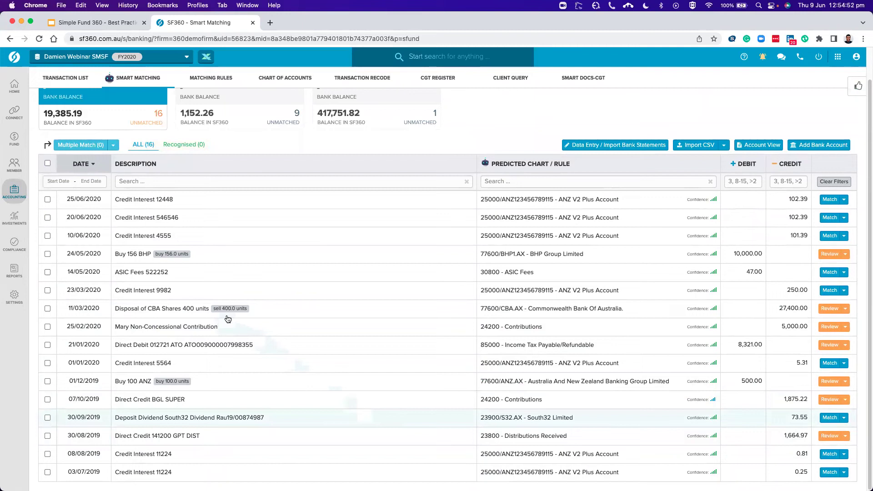
Step: Open the fund's Transaction List in a new browser tab and switch to it
mouse_move(25, 191)
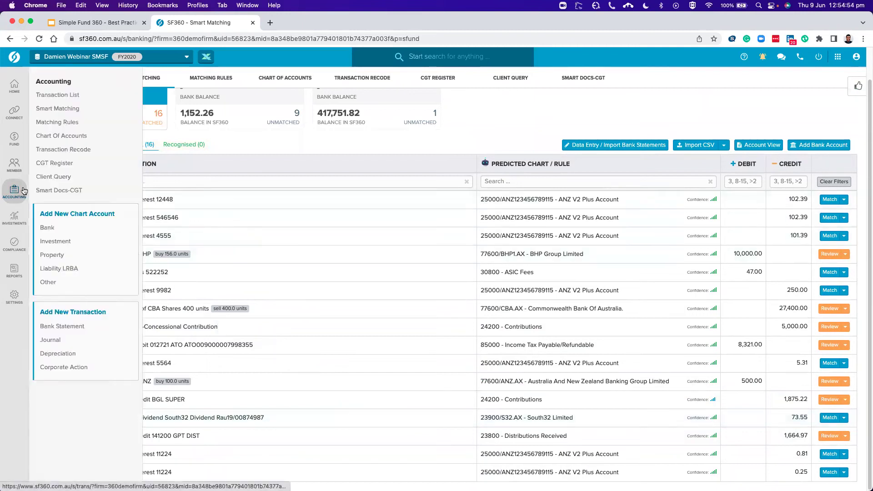
right_click(65, 101)
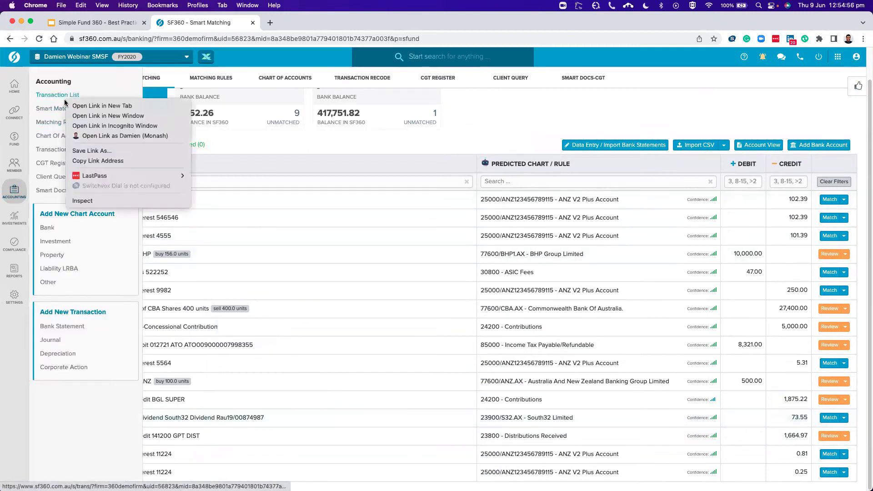
click(68, 106)
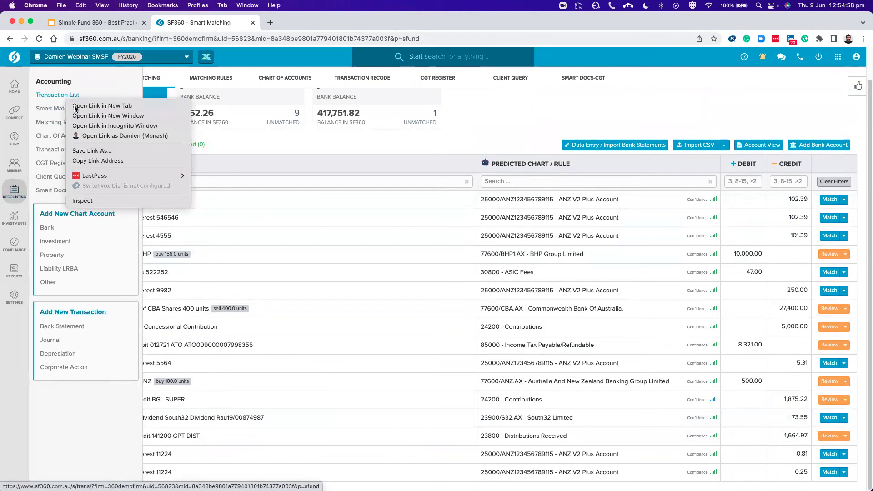
click(298, 19)
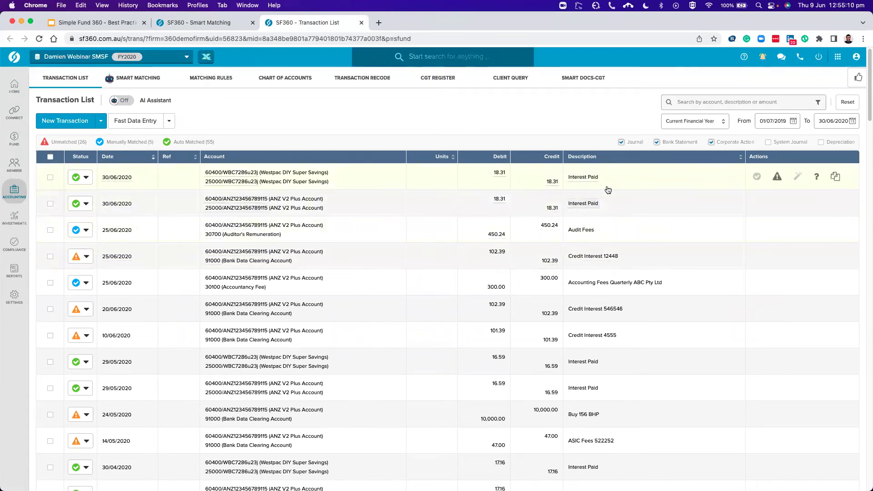
Step: Check the match details of the auto-matched 30/06/2020 Interest Paid entry and of the manually matched 25/06/2020 Accounting Fees entry
click(89, 181)
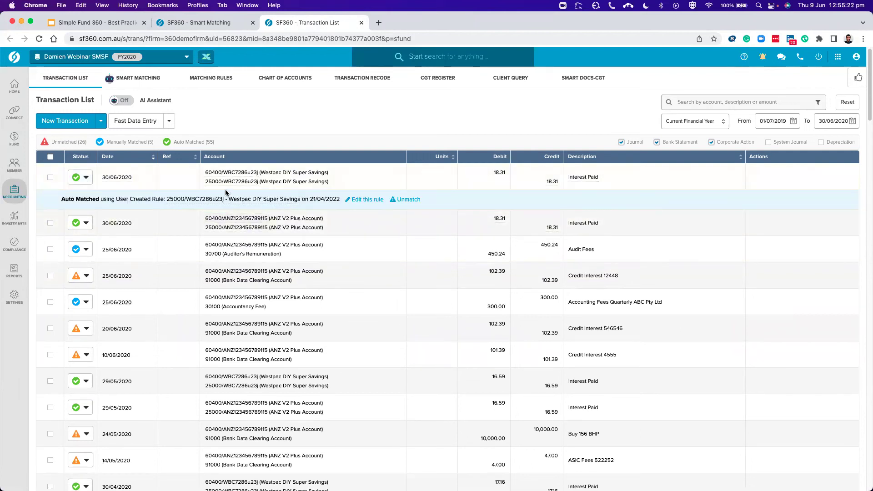
mouse_move(228, 200)
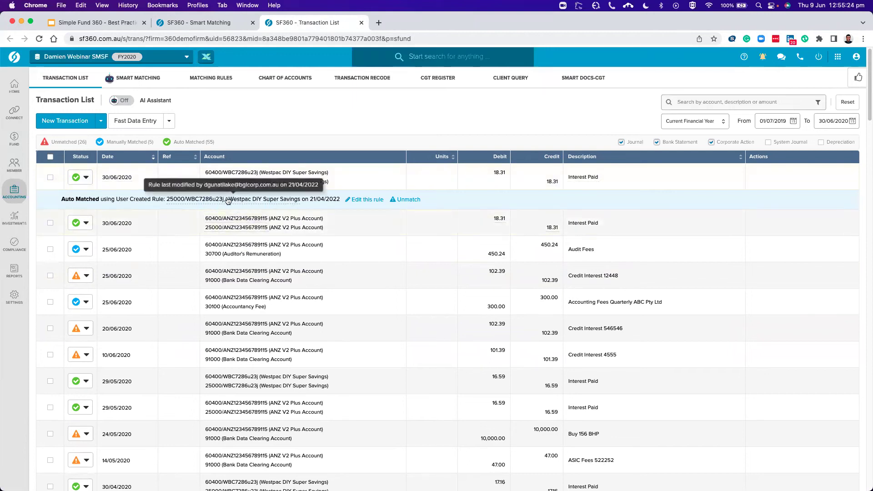
click(136, 142)
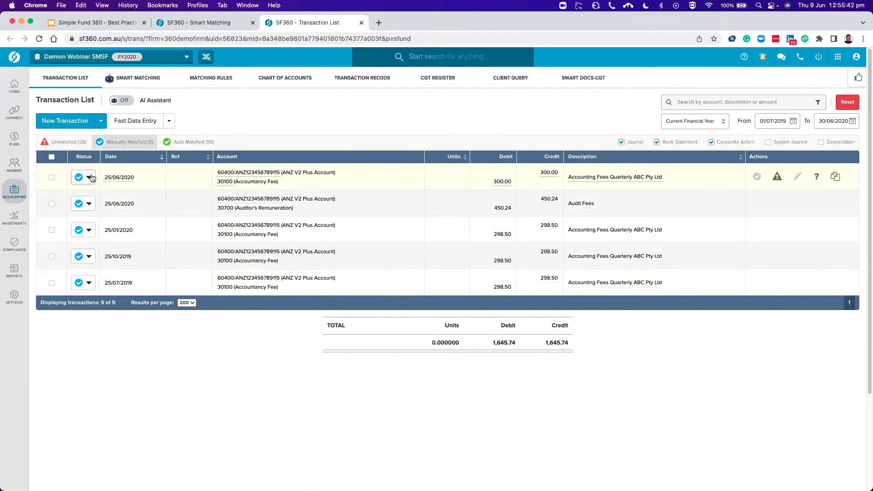
click(89, 177)
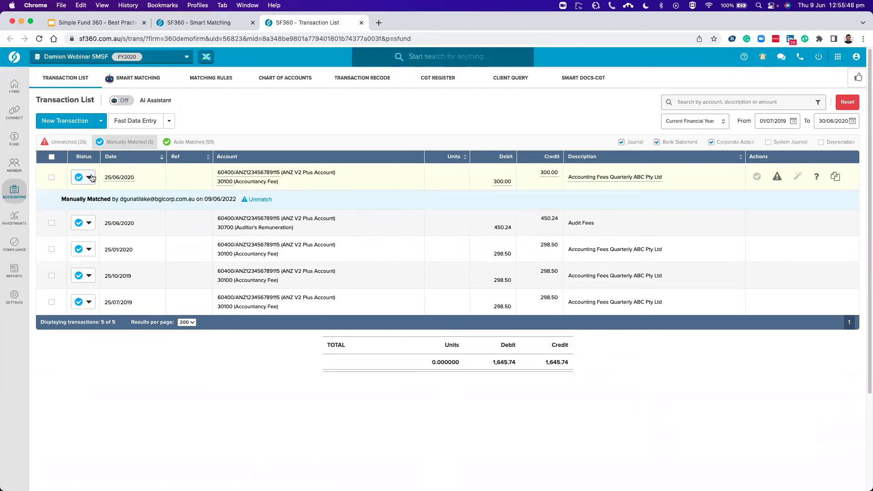
Step: Open the Matching Rules, check them in Global View, and return to Entity View
click(207, 81)
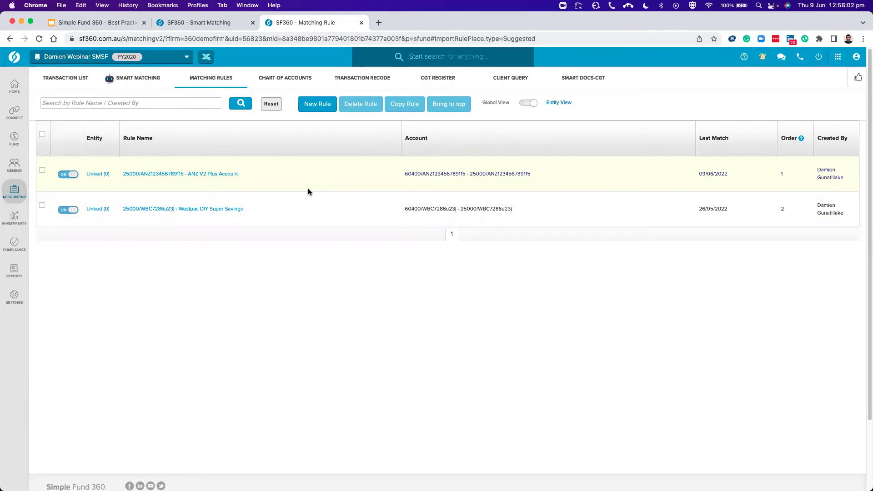
click(494, 103)
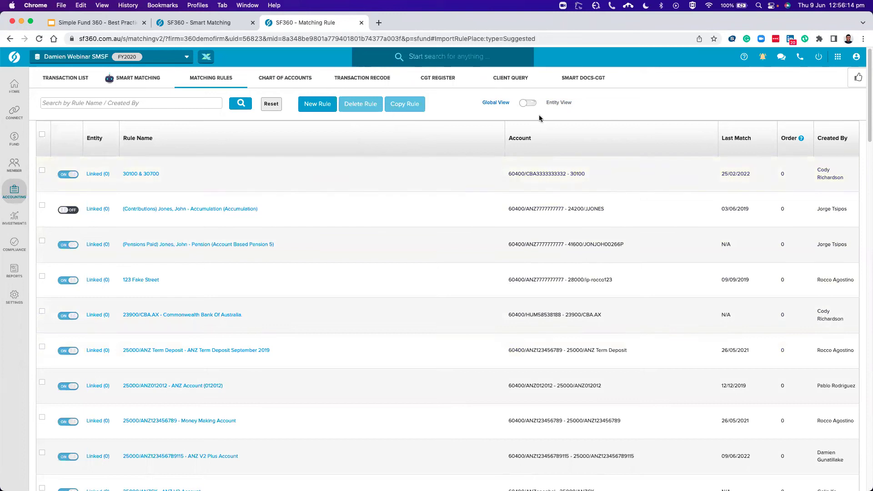
click(554, 108)
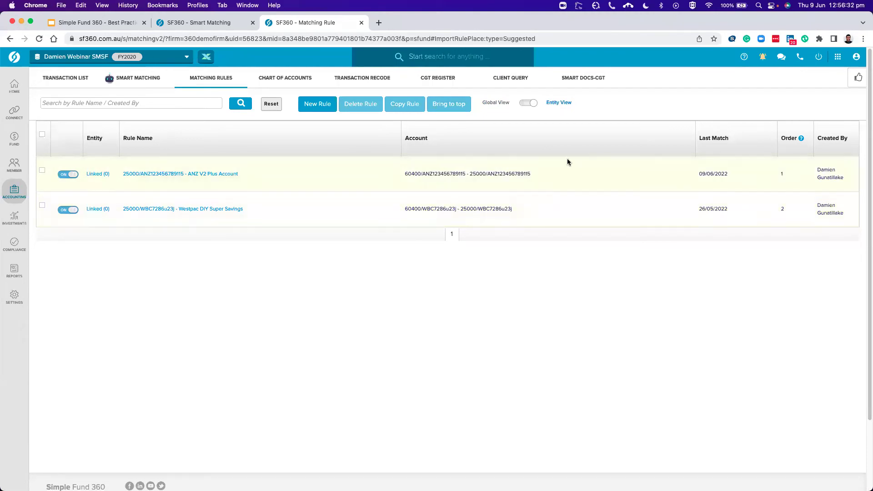
Step: Check the Last Match dates of the matching rules, then inspect the Westpac DIY Super Savings rule and leave it without saving
click(42, 205)
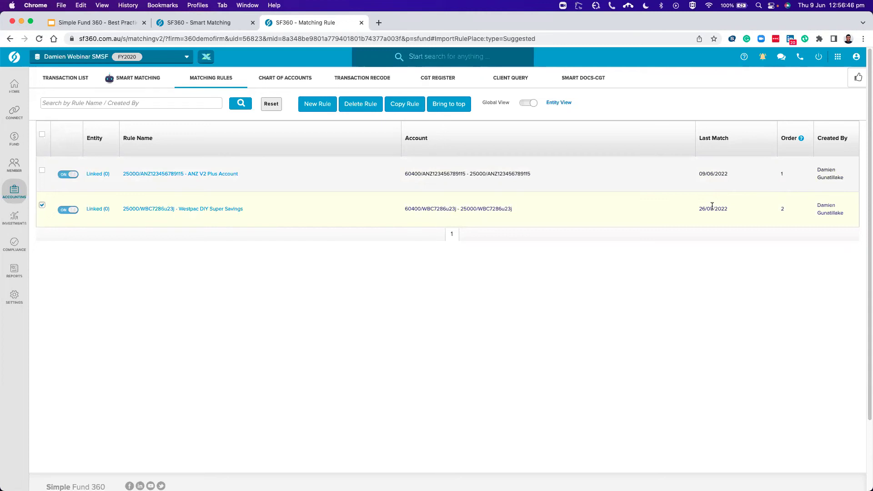
click(43, 206)
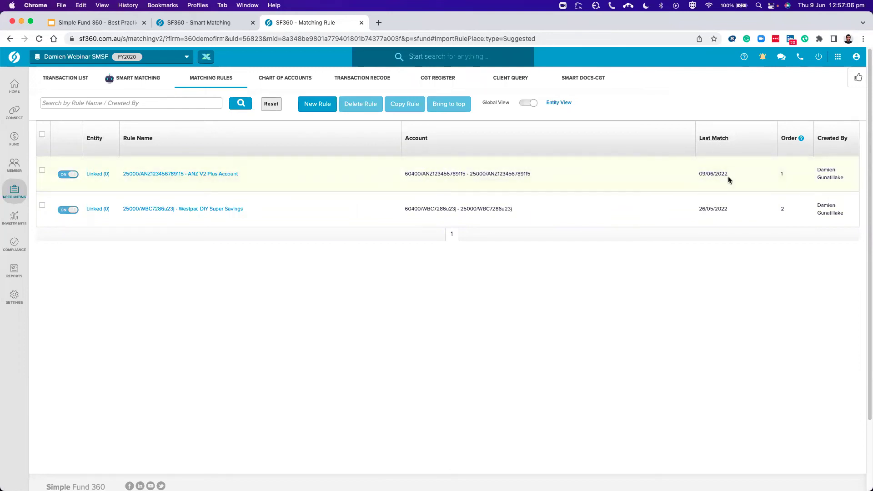
drag(728, 175, 674, 176)
click(184, 209)
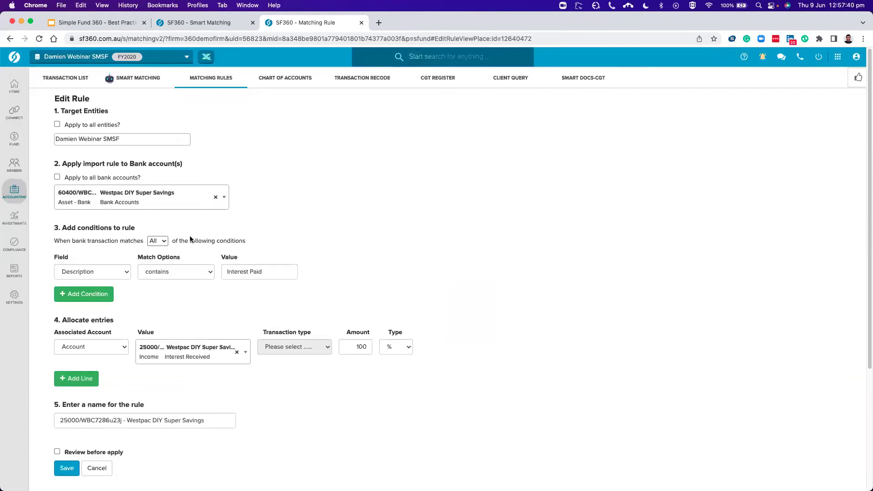
scroll(120, 237, down, 2)
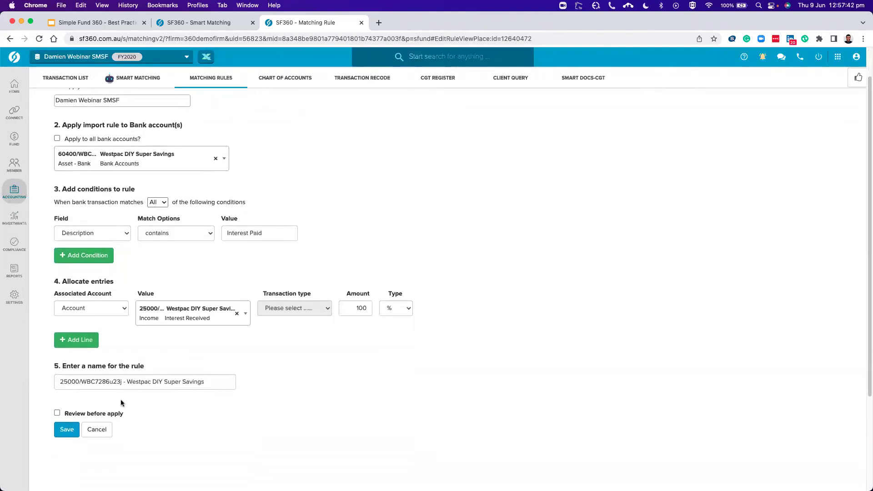
click(106, 429)
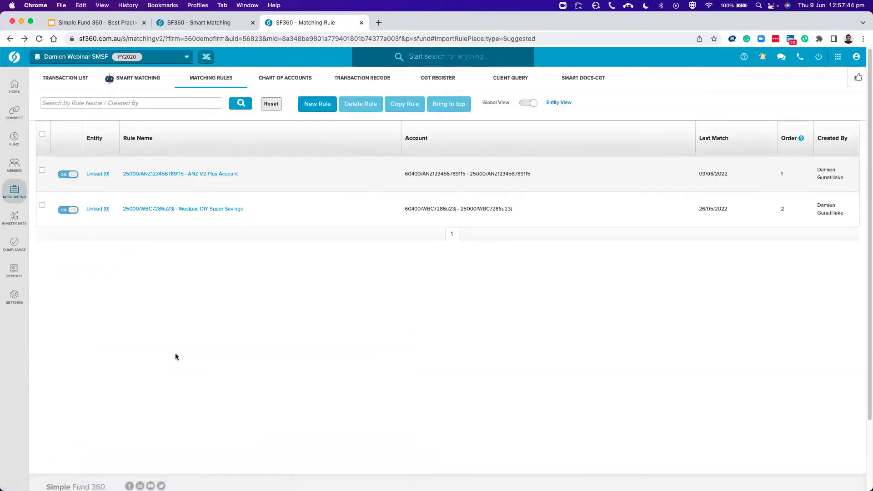
Step: In Smart Matching, filter the ANZ V2 Plus Account descriptions by "credit i" and match all the filtered transactions together
key(ctrl+shift+Tab)
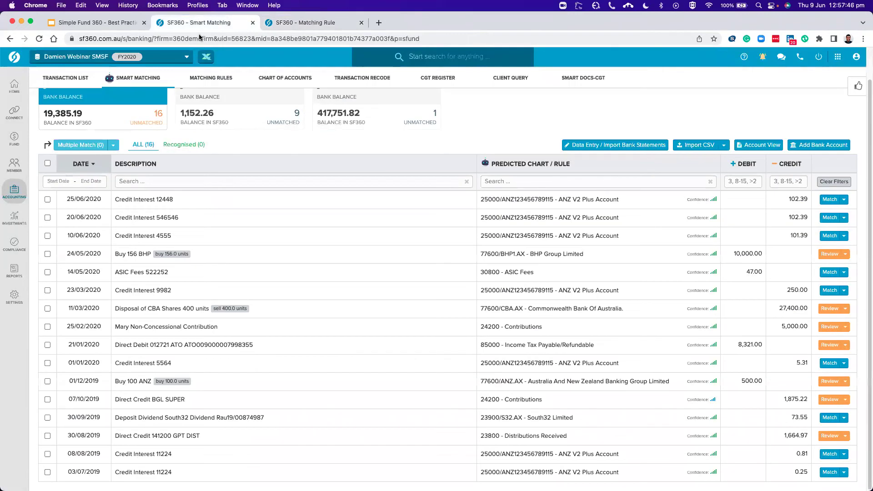
click(269, 178)
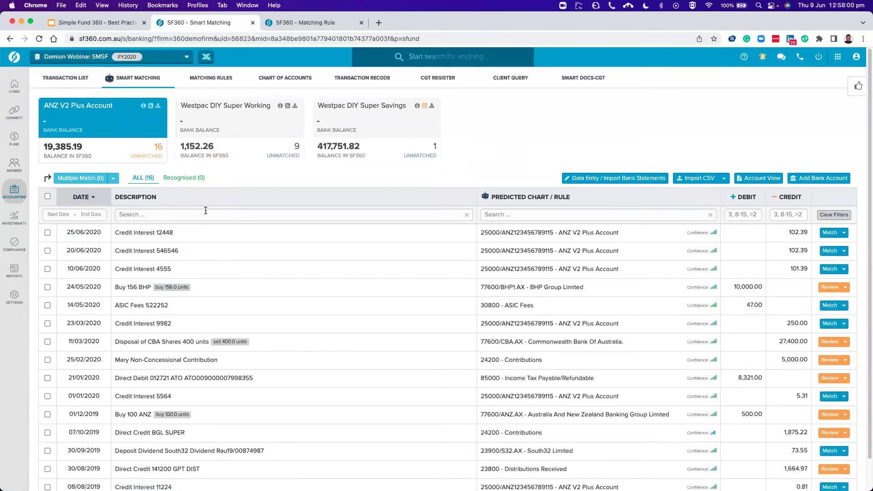
click(206, 211)
text(credit)
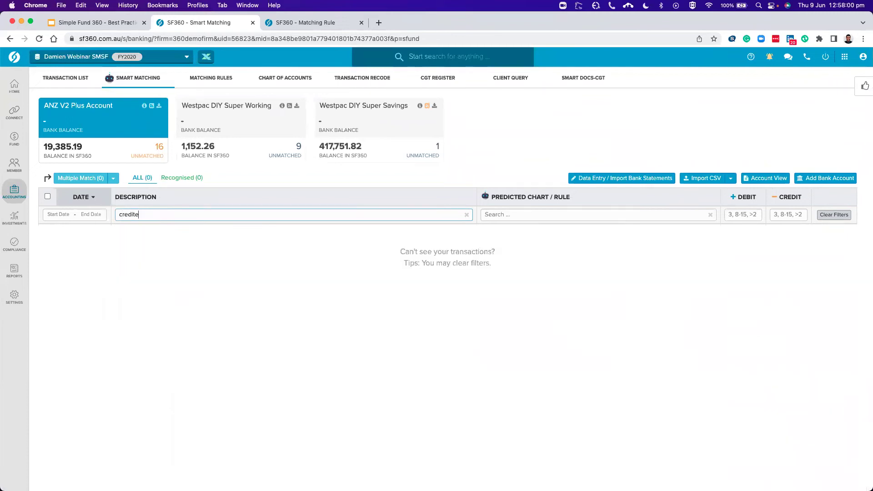
text( i)
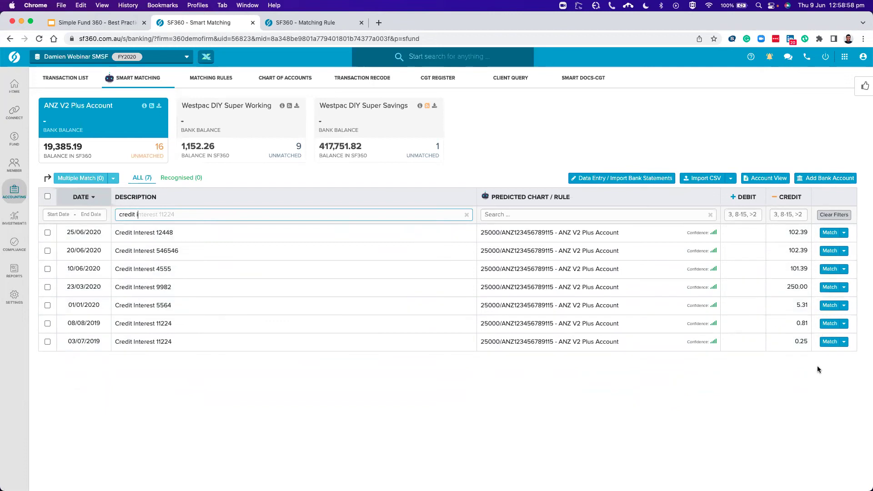
click(48, 197)
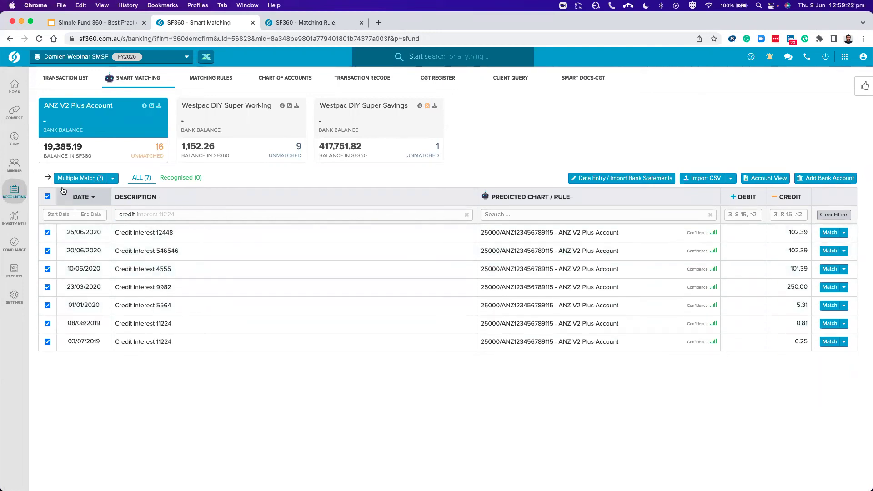
click(114, 178)
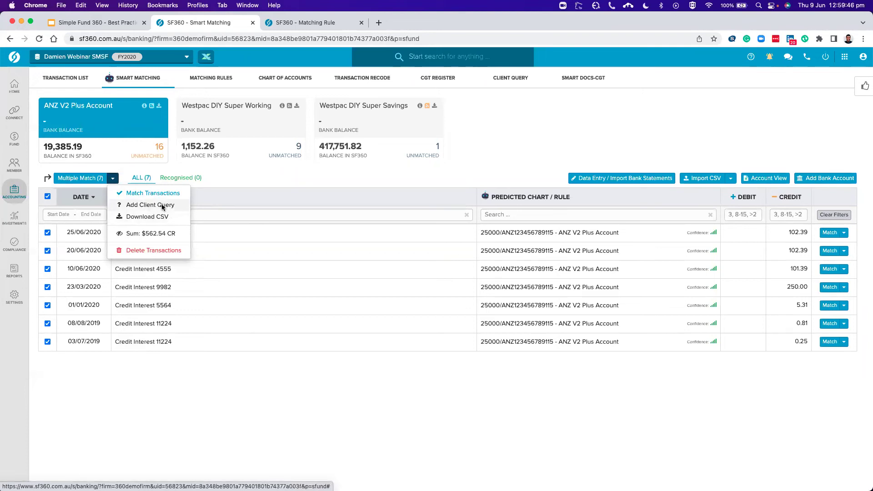
click(89, 180)
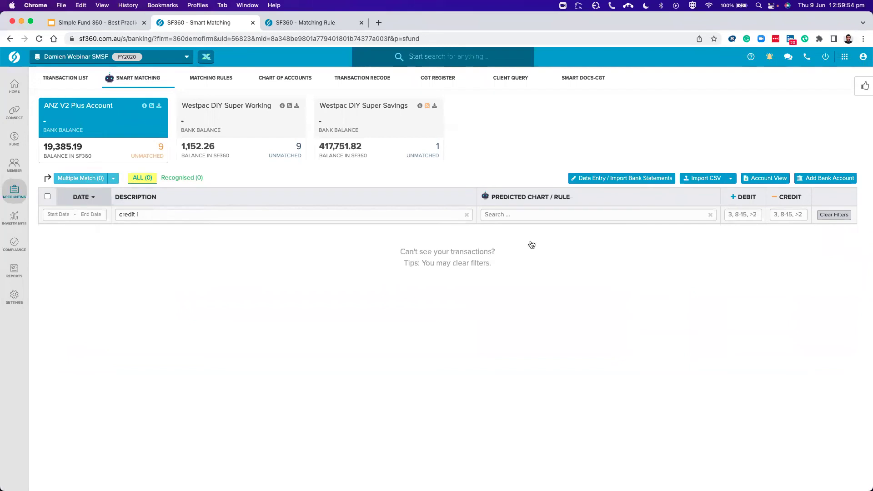
Step: Open the Transaction List in the other browser tab and check the manually matched credit interest entries
click(317, 22)
mouse_move(14, 190)
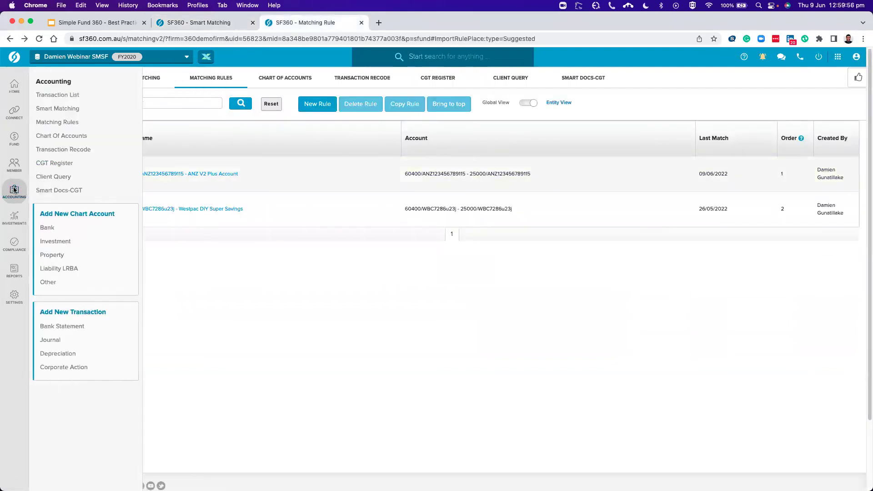
click(70, 94)
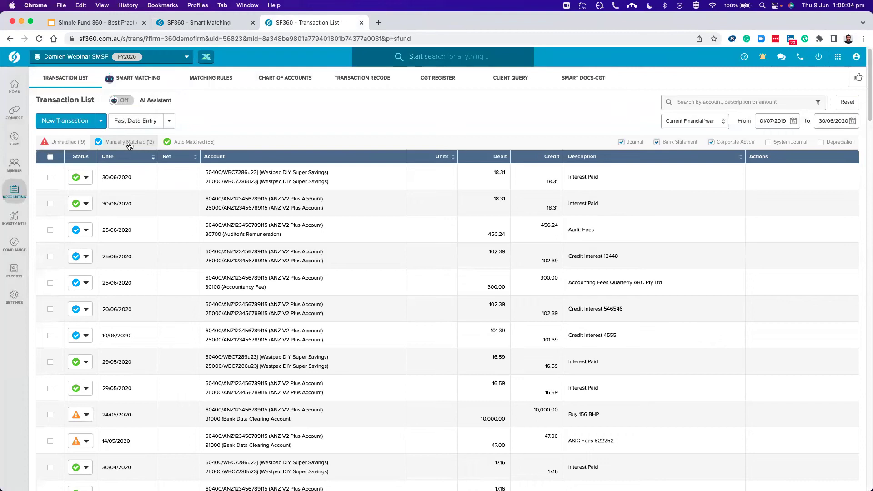
Step: Return to Smart Matching, clear the filters, and open the 24/05/2020 Buy 156 BHP transaction's investment purchase details for review
click(205, 23)
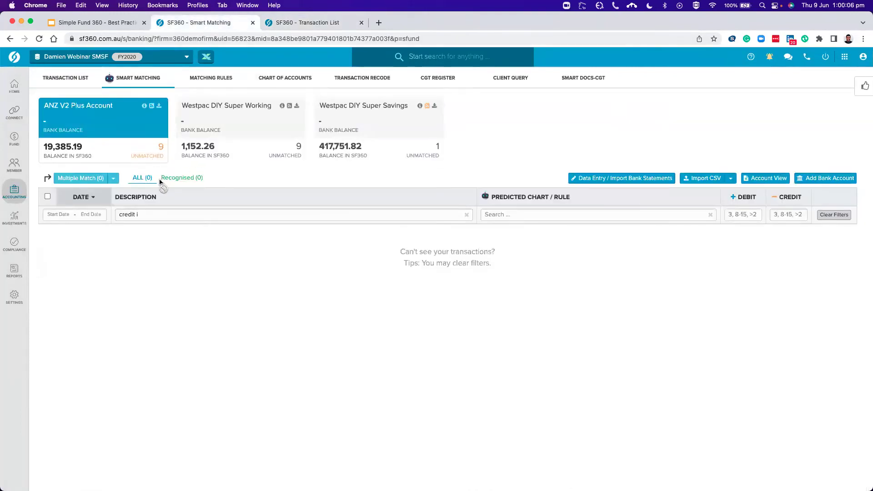
click(846, 221)
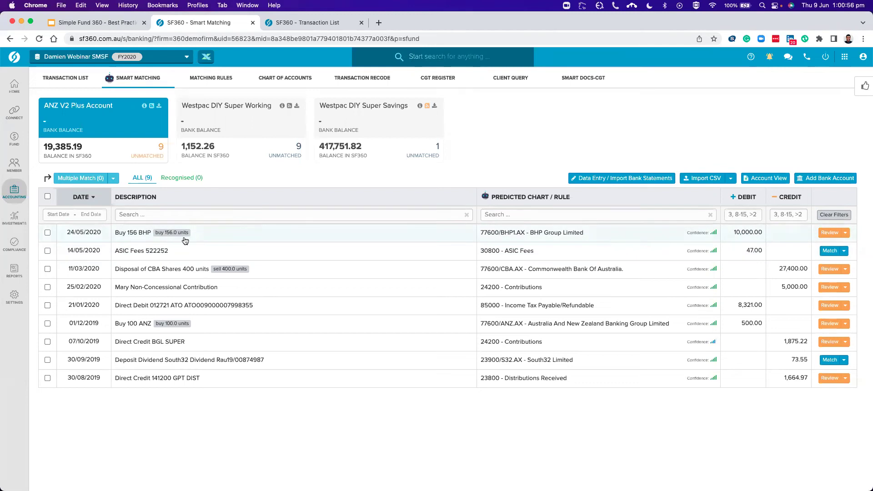
mouse_move(240, 274)
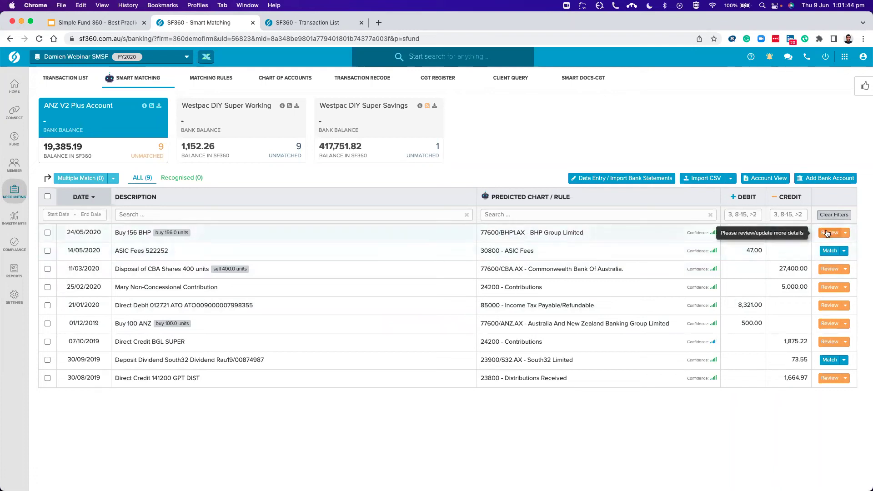
click(426, 235)
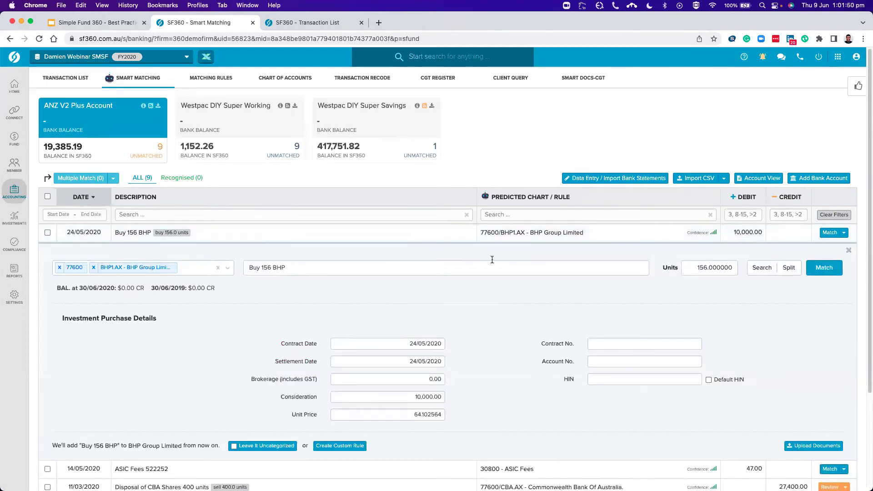
scroll(500, 259, down, 1)
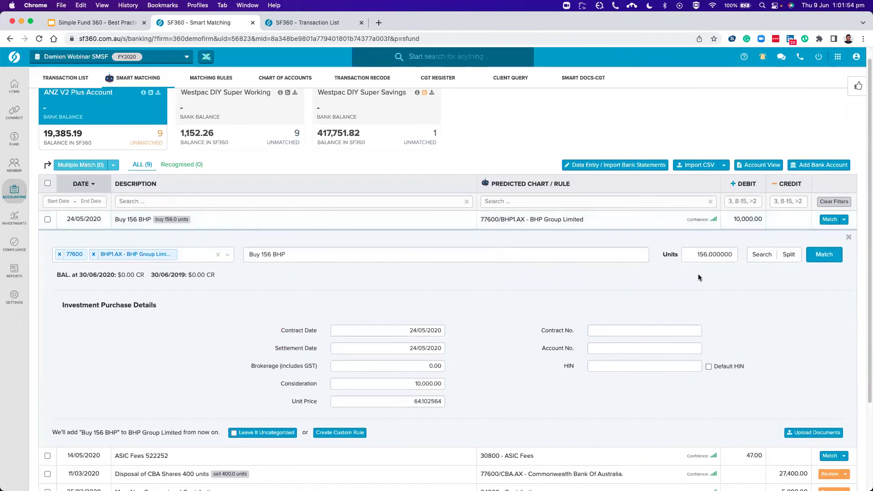
scroll(706, 275, down, 1)
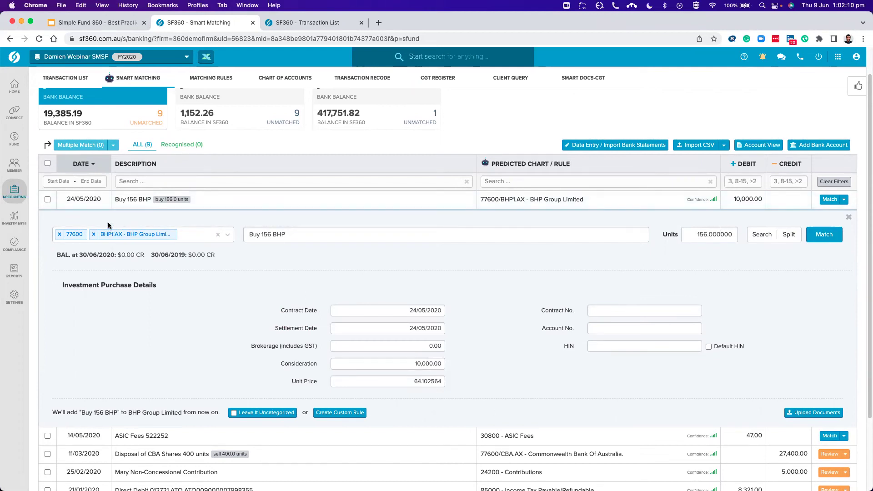
Step: Change the Buy 156 BHP transaction's account to 77600 with the sub-account BHP.AX - BHP Billiton Limited
click(184, 235)
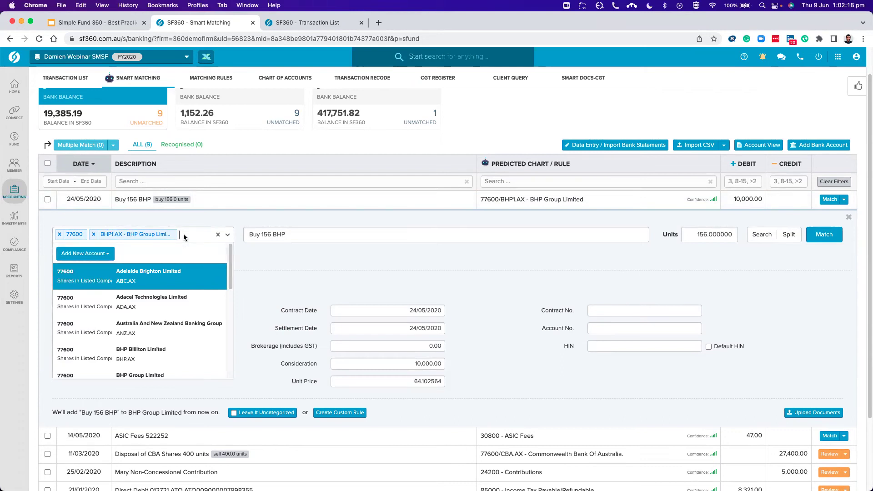
key(BackSpace)
key(BackSpace)
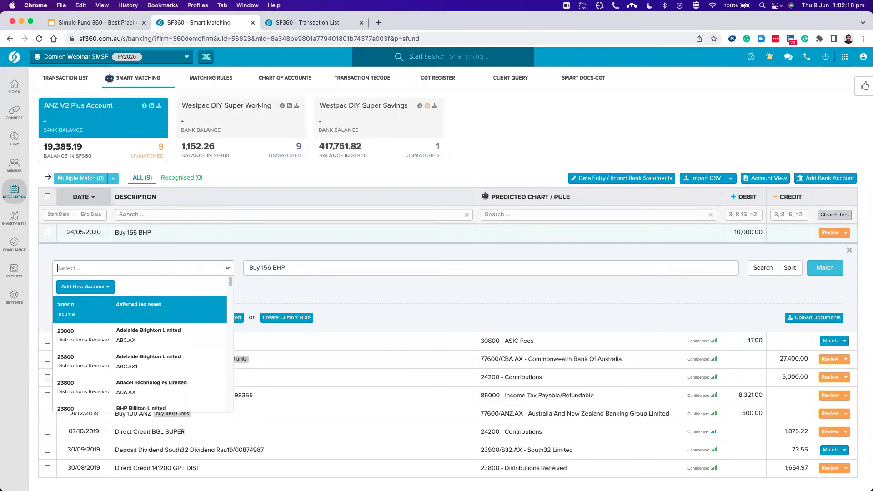
text(77600)
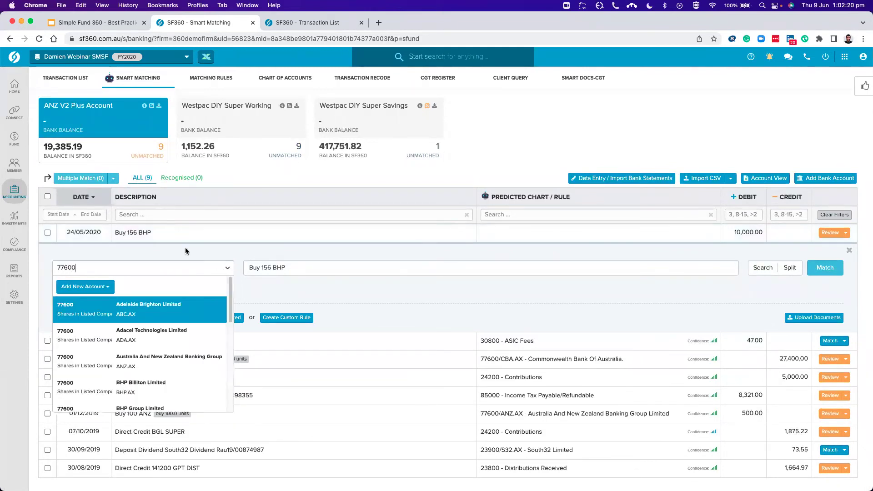
text( bhp)
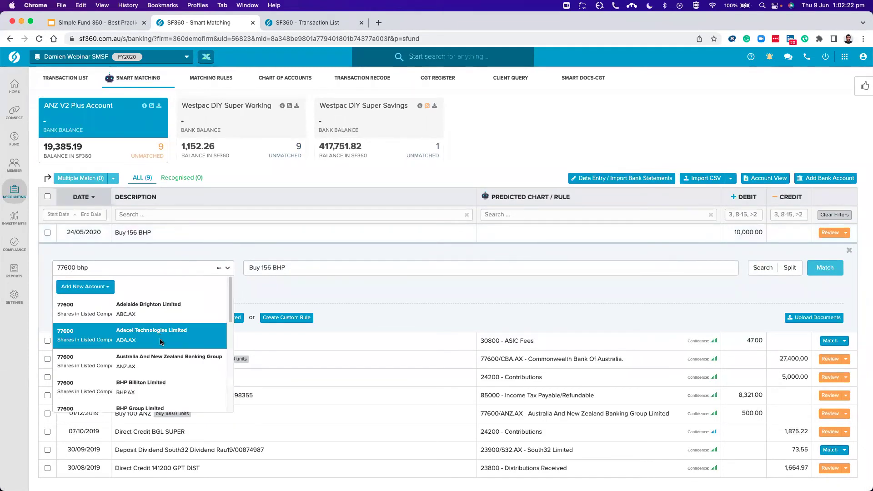
key(BackSpace)
key(BackSpace)
key(BackSpace)
key(BackSpace)
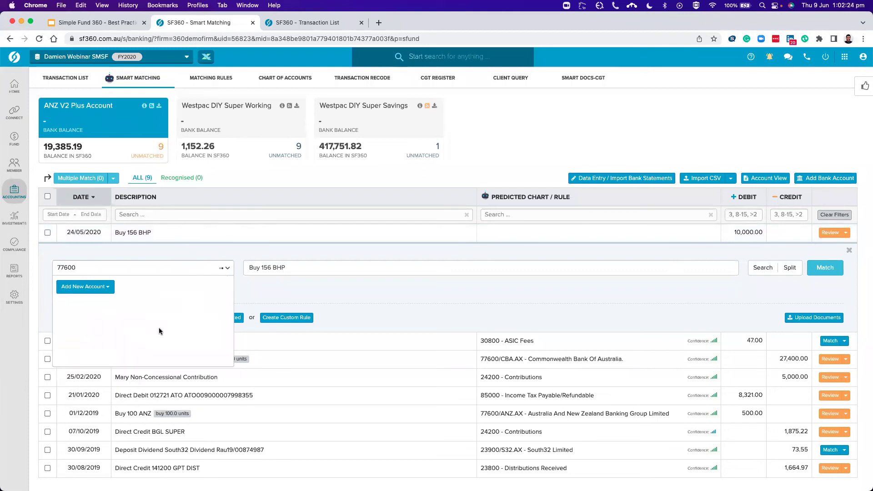
scroll(160, 333, down, 1)
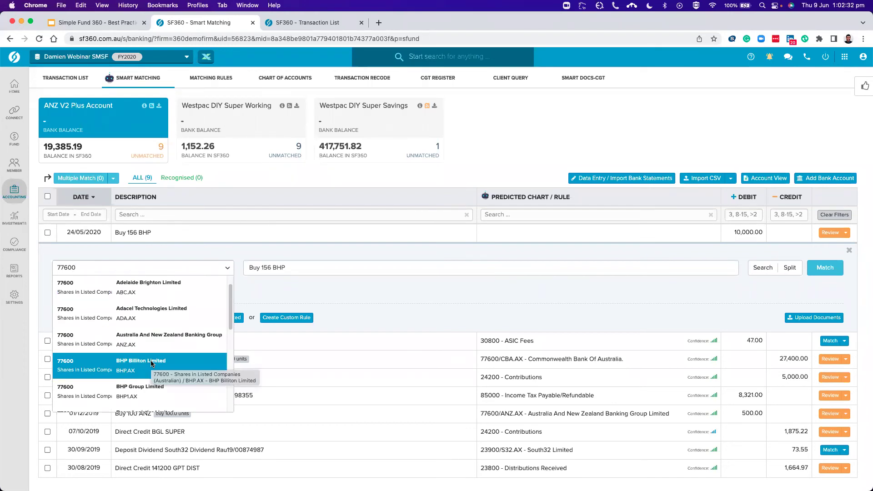
click(151, 363)
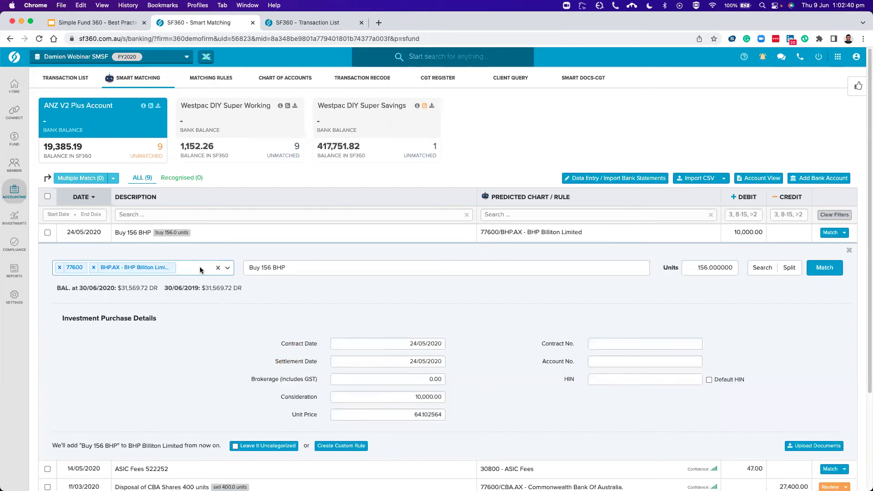
Step: Remove the BHP.AX sub-account, search 77600 for a share code without an account, and show the new account types
key(BackSpace)
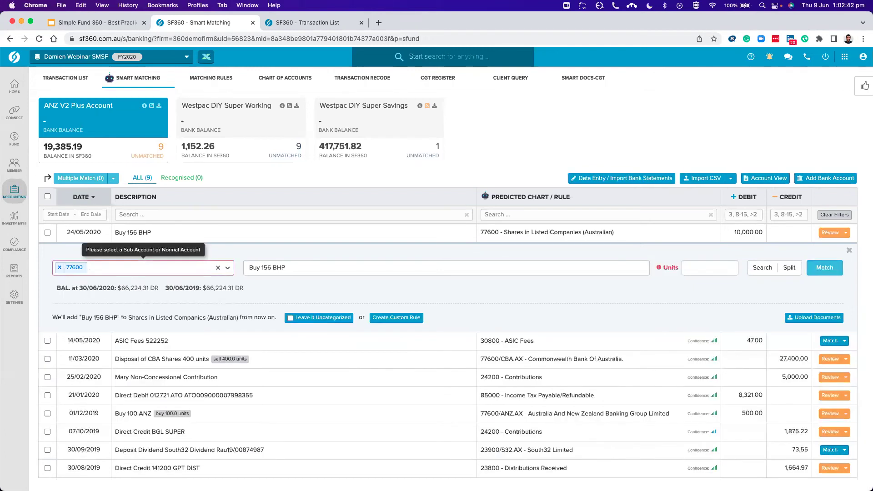
text(damien.)
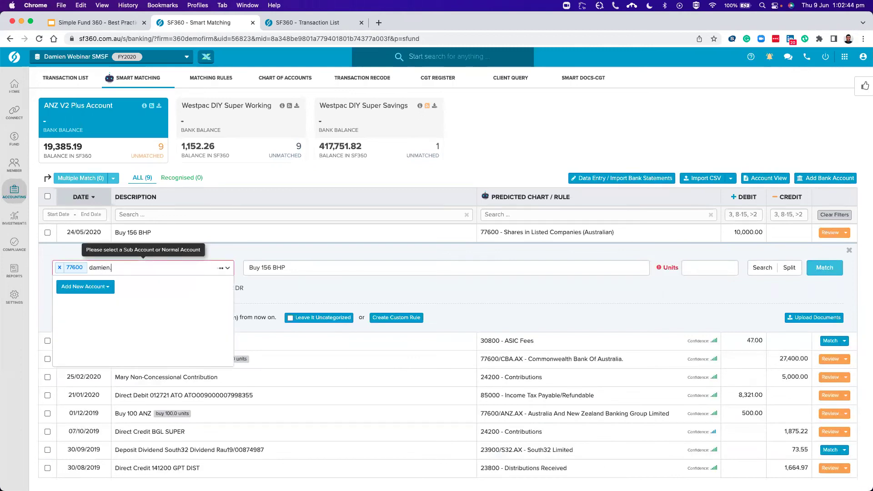
text(ax)
click(109, 287)
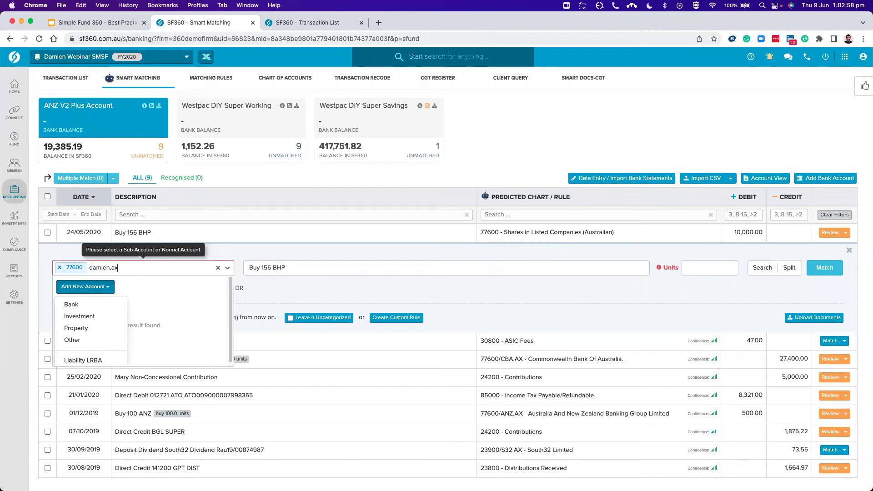
Step: Search for "bhp.ax" under 77600 and assign BHP Billiton Limited as the transaction's sub-account
key(BackSpace)
key(BackSpace)
key(BackSpace)
key(BackSpace)
key(BackSpace)
key(BackSpace)
key(BackSpace)
key(BackSpace)
key(BackSpace)
text(bhp.ax)
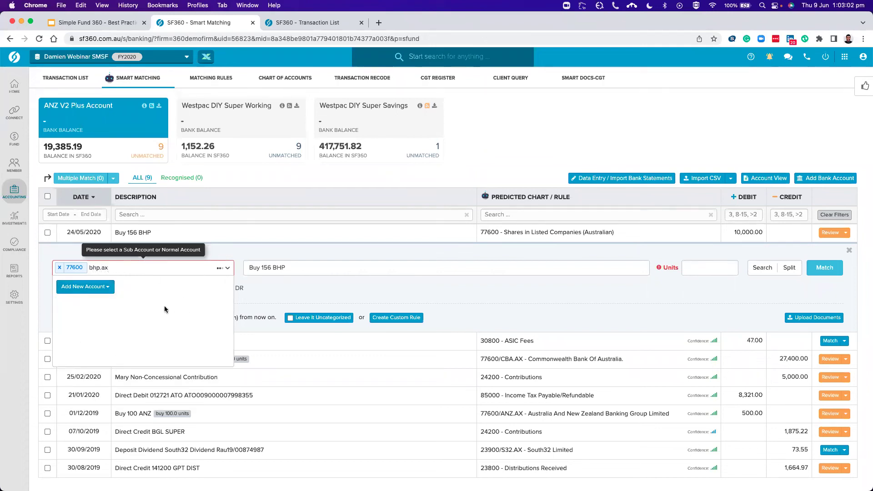
click(159, 319)
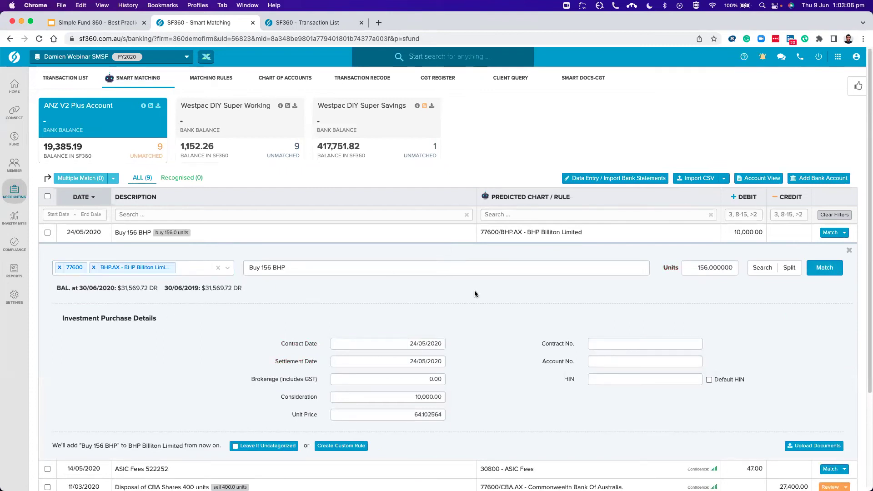
Step: Review the investment purchase details and match the Buy 156 BHP transaction to BHP.AX - BHP Billiton Limited
scroll(415, 322, down, 2)
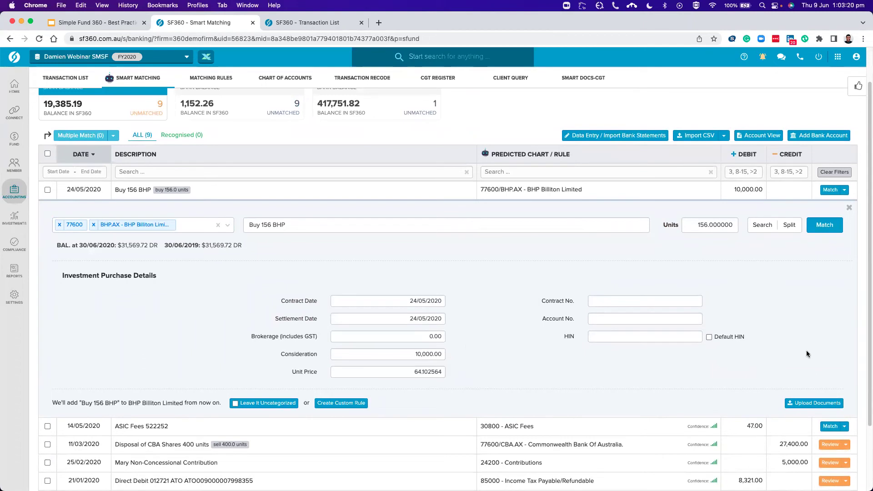
scroll(773, 399, down, 1)
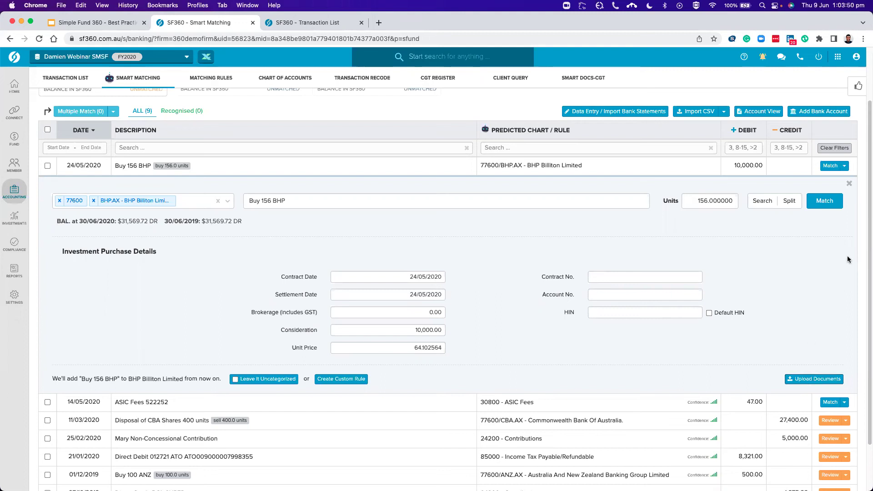
click(824, 201)
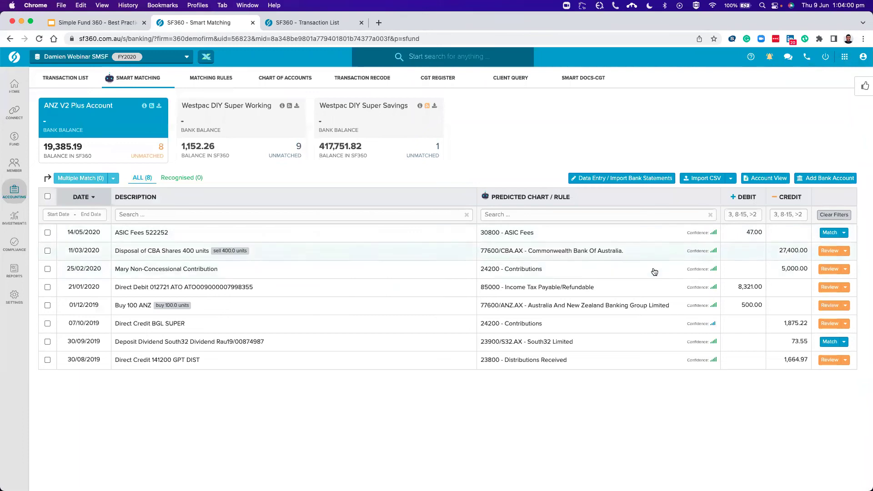
Step: Review the investment disposal details of the Disposal of CBA Shares 400 units transaction and close it without matching
click(837, 252)
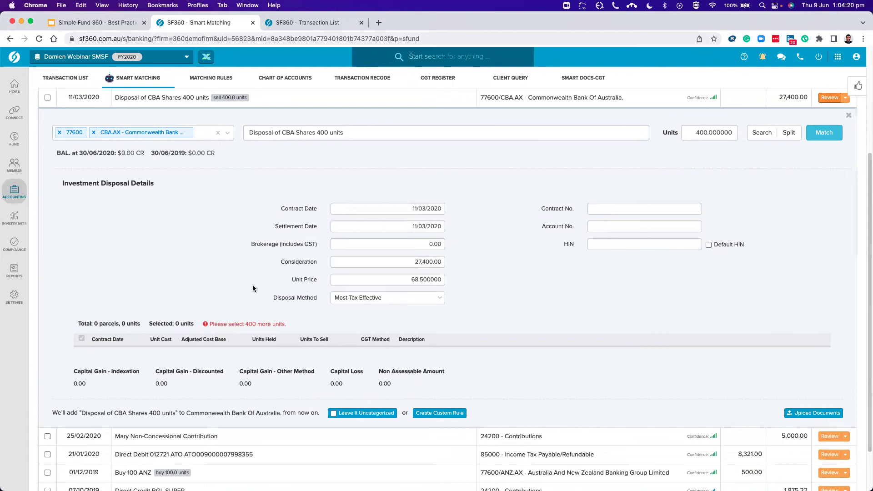
scroll(252, 265, up, 1)
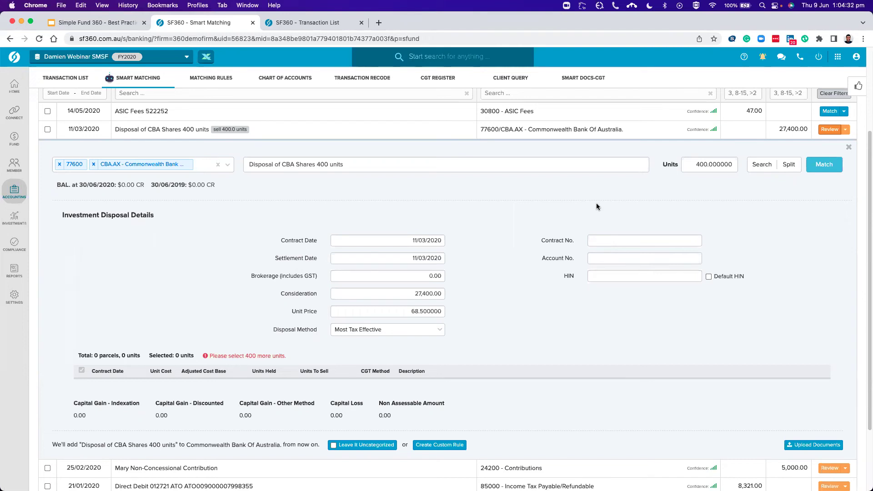
click(848, 149)
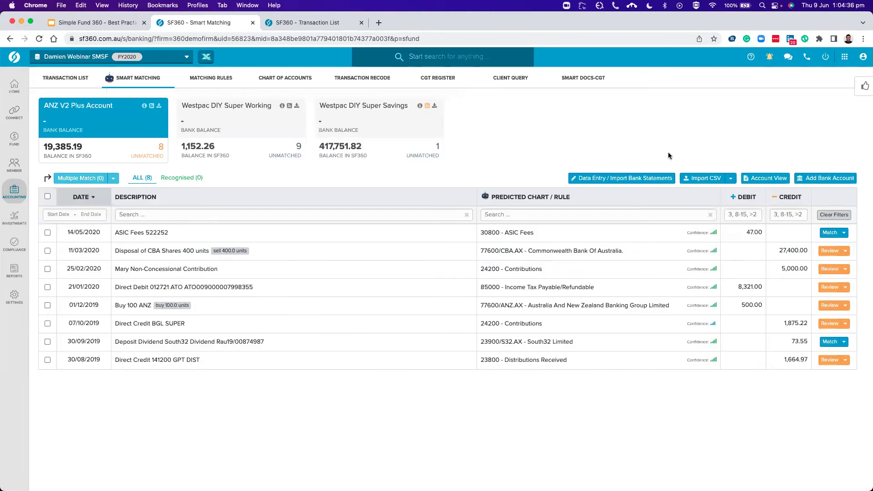
Step: Open the 25/02/2020 non-concessional contribution and assign the first listed member's accumulation account under 24200 Contributions
click(247, 276)
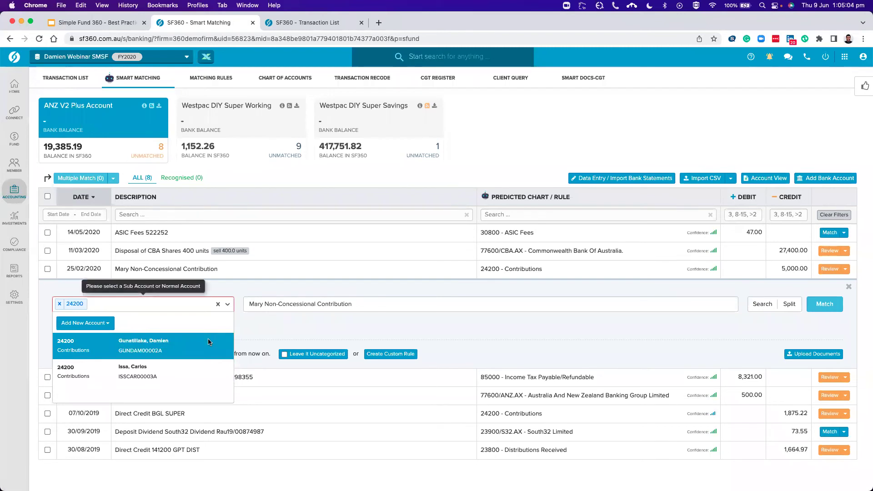
click(186, 346)
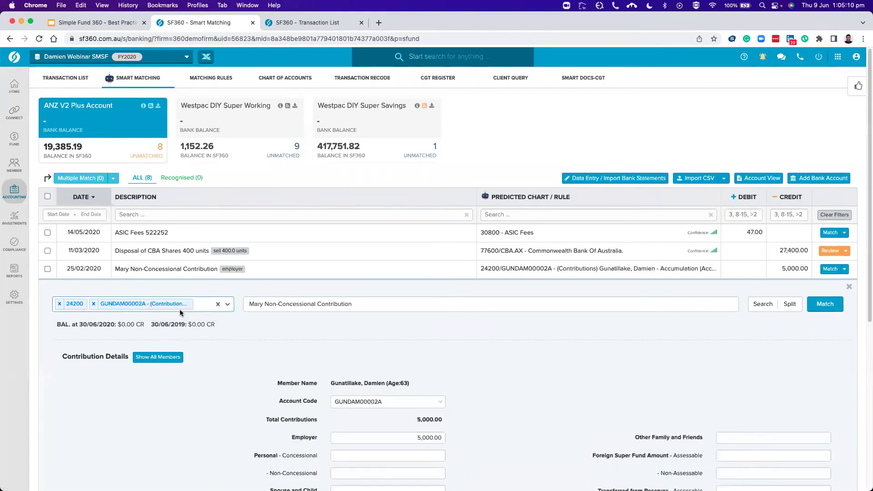
scroll(179, 309, down, 3)
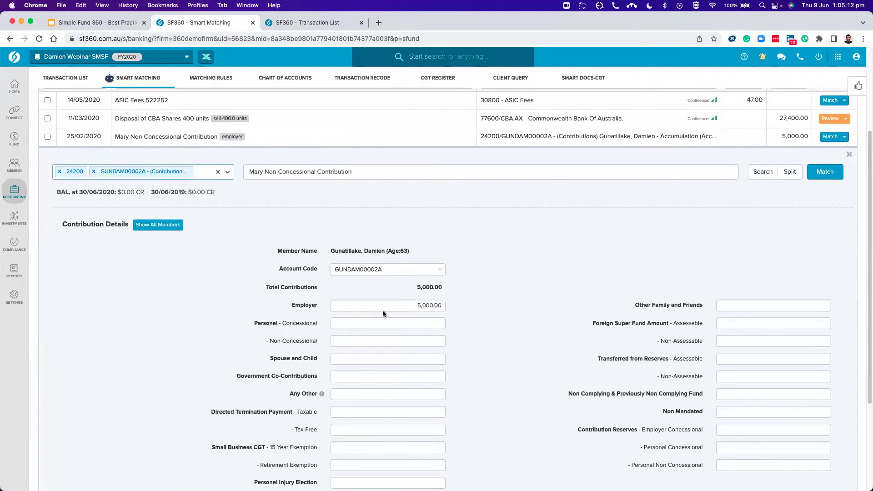
Step: Clear the Employer amount in the contribution details and set Personal Non-Concessional to 5,000.00
click(440, 309)
key(BackSpace)
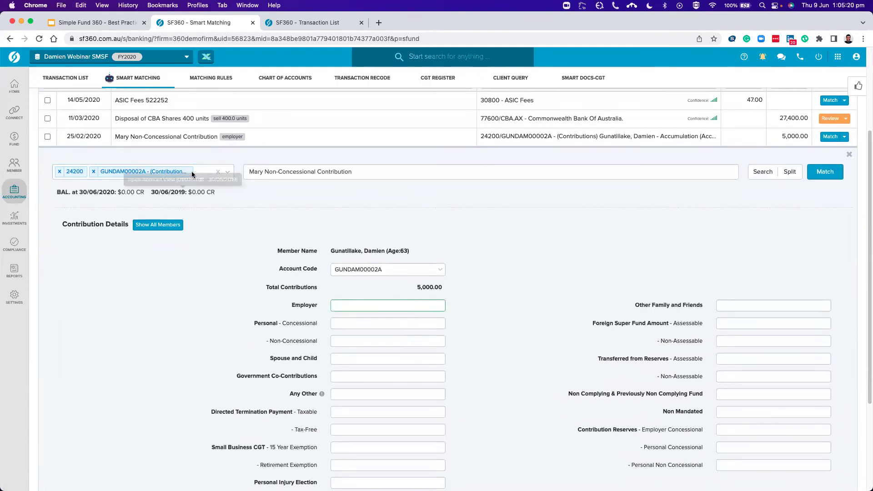
click(423, 342)
text(5000.00)
click(453, 341)
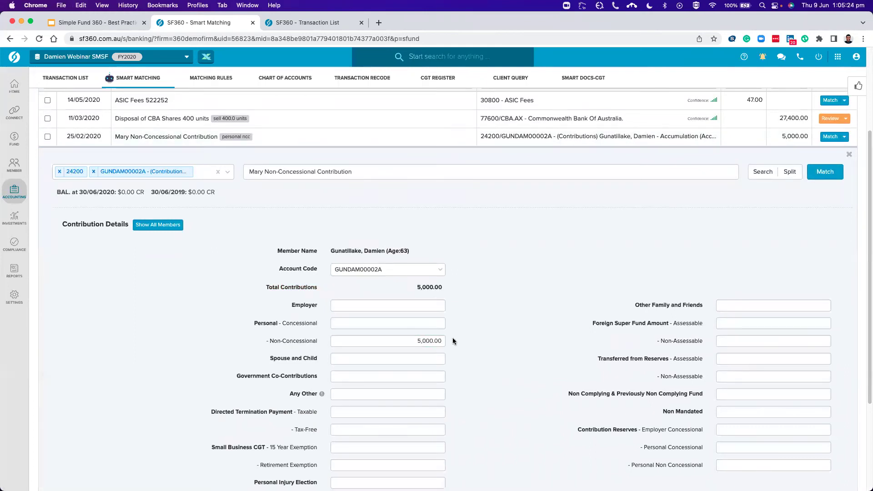
Step: Clear the Personal Non-Concessional amount from the contribution details
click(439, 341)
double_click(439, 341)
key(BackSpace)
click(449, 330)
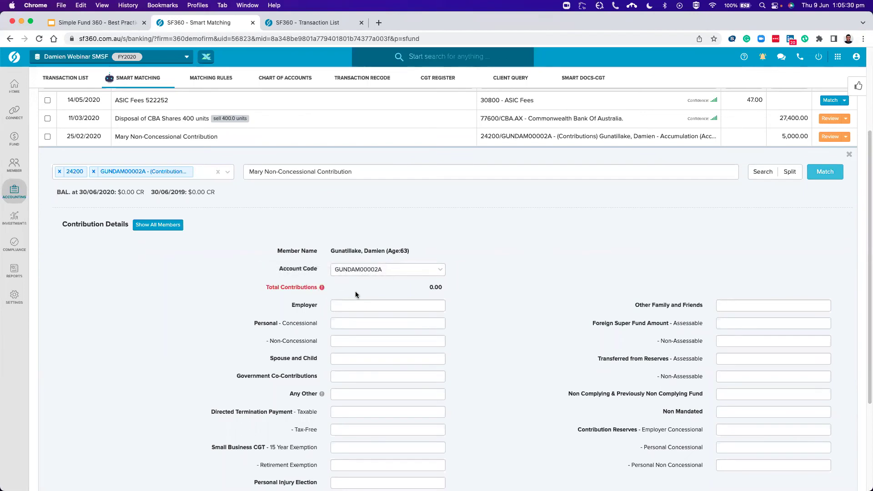
Step: Enter 5,000.00 as the Personal Non-Concessional contribution and match the transaction to the member's account
click(410, 341)
text(5000.00)
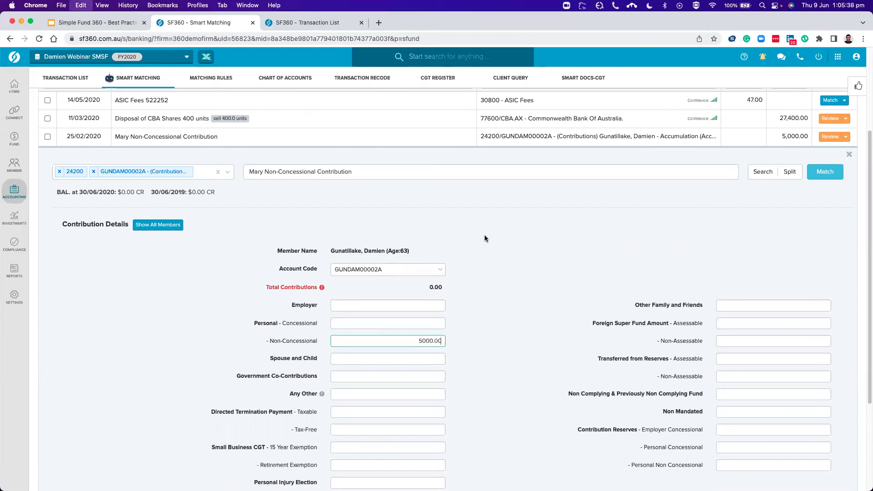
click(520, 242)
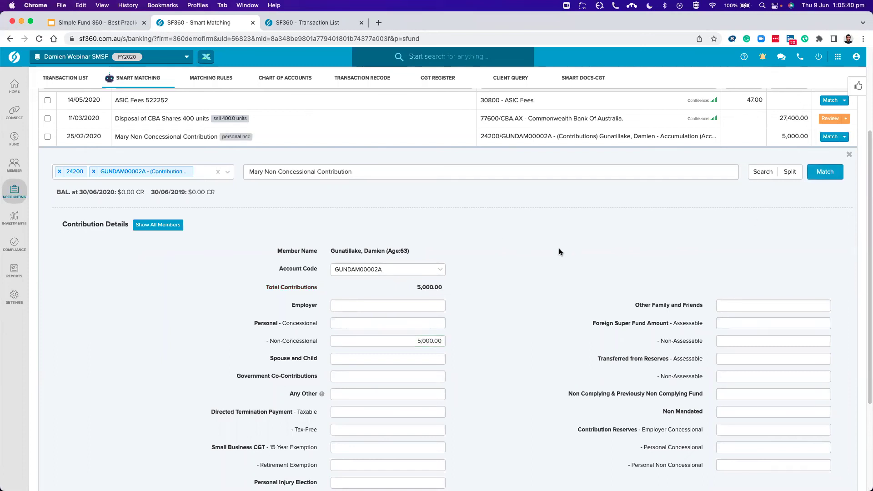
scroll(462, 266, down, 1)
scroll(709, 279, down, 1)
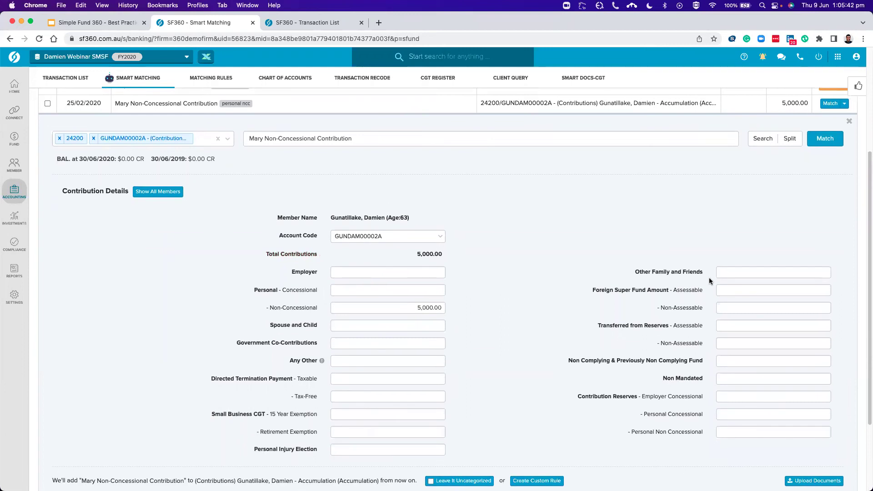
click(826, 140)
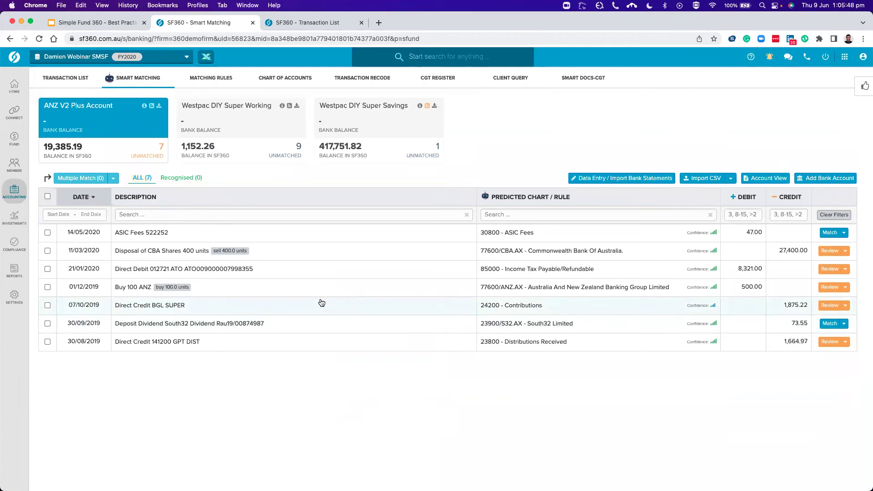
Step: Review the investment purchase details of the Buy 100 ANZ transaction and match it to ANZ.AX
click(302, 283)
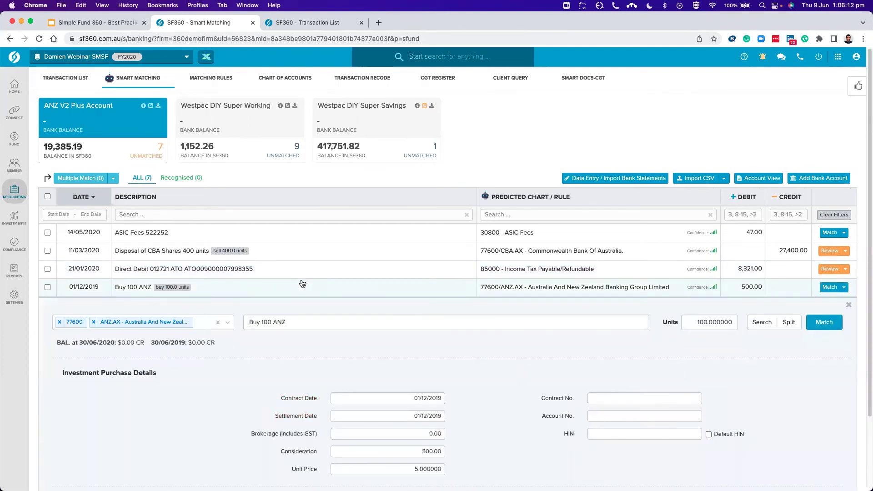
scroll(302, 283, down, 1)
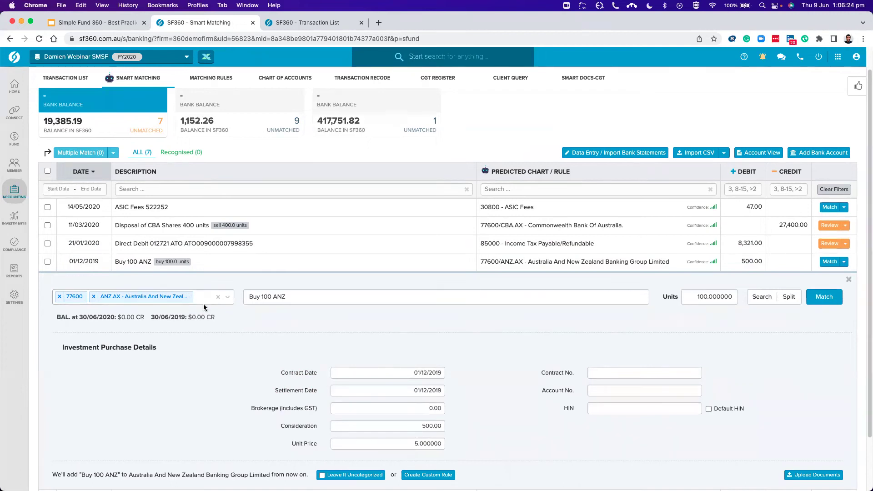
scroll(370, 334, down, 1)
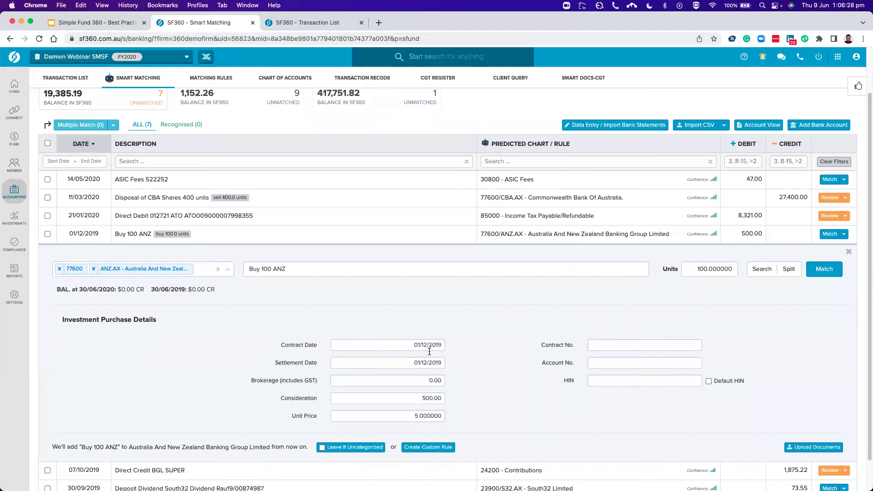
click(828, 272)
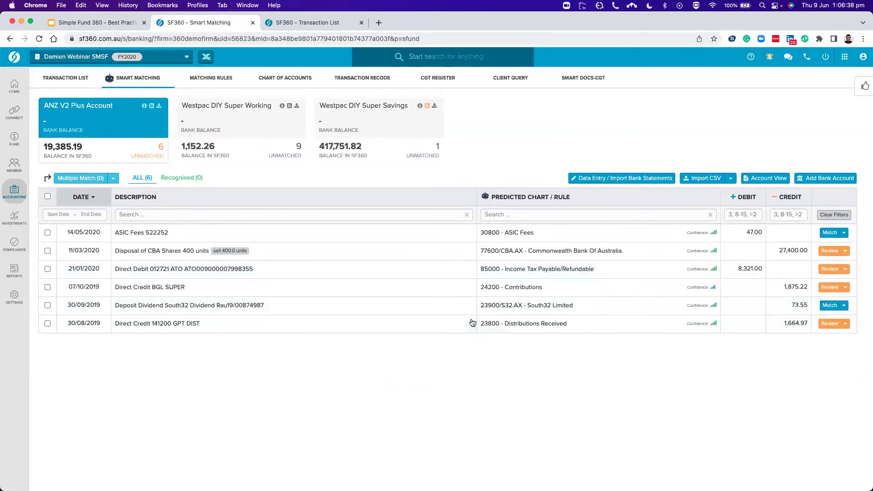
Step: Look up "gpt.ax" for the GPT distribution, and open the 30/09/2019 South32 dividend deposit for splitting
click(423, 327)
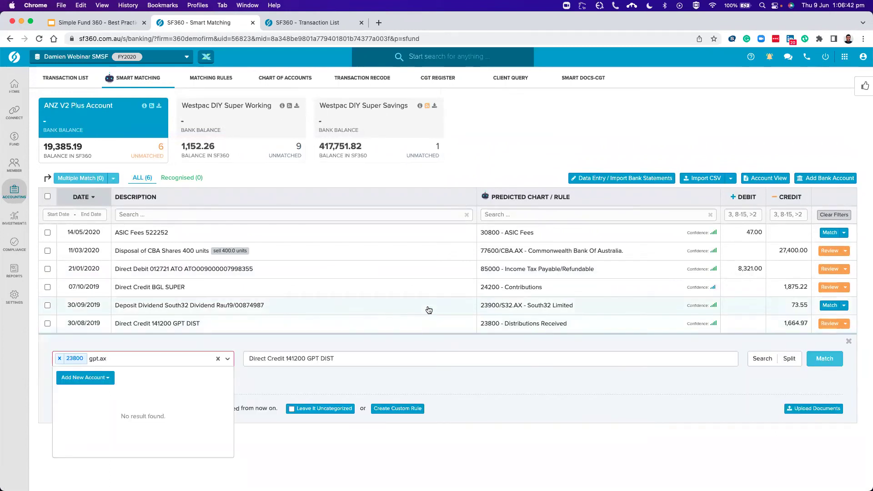
click(428, 309)
scroll(427, 307, down, 4)
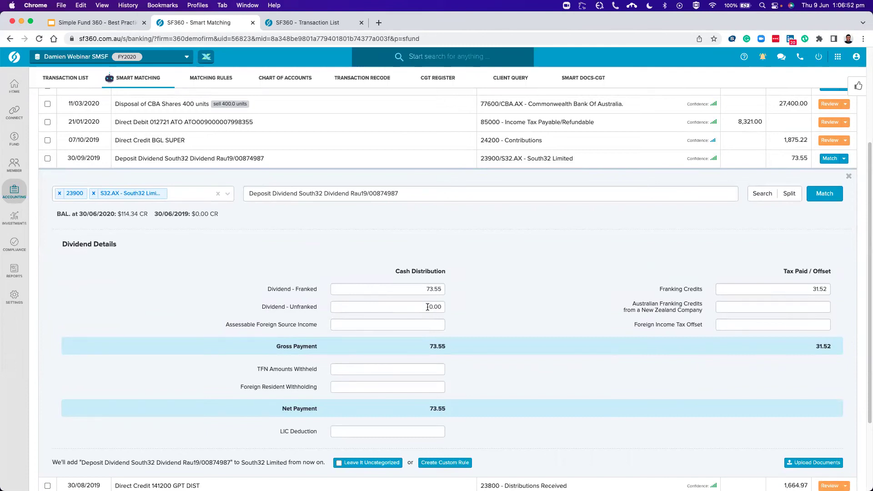
click(789, 193)
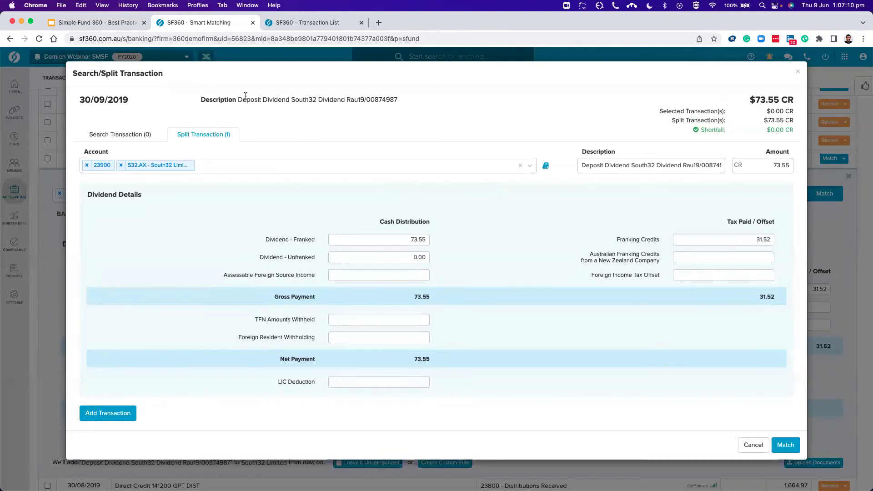
drag(243, 96, 316, 97)
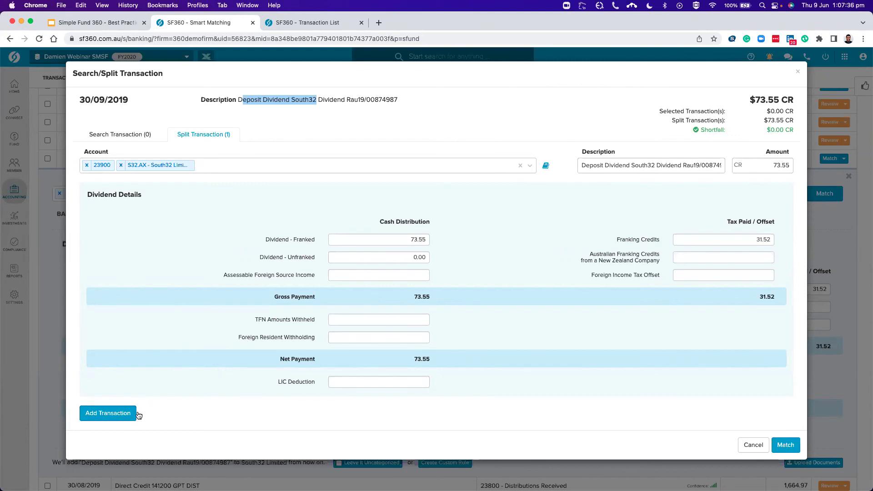
Step: Add a second split line to the South32 dividend using 23900 Dividends Received with sub-account BHP.AX - BHP Billiton Limited
click(120, 413)
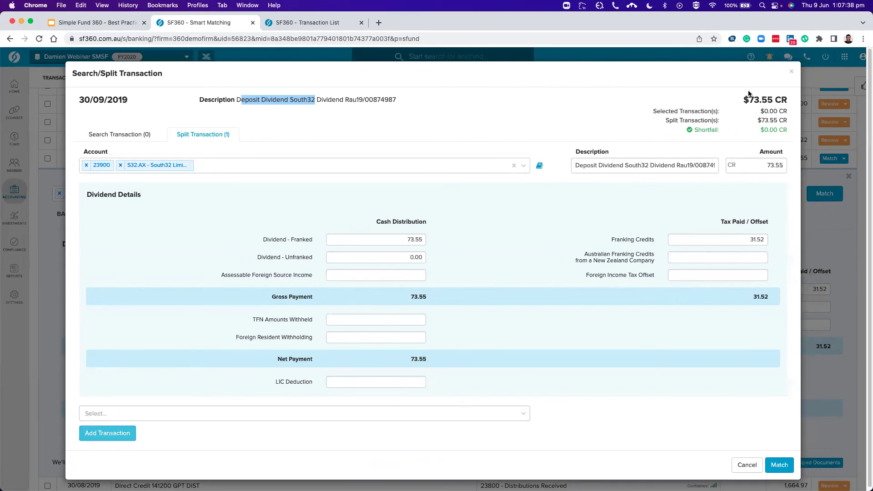
click(361, 413)
text(23900)
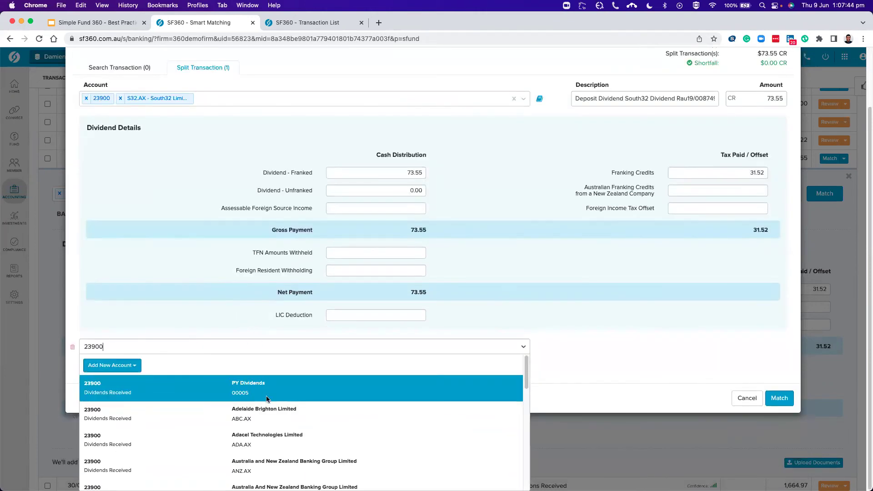
key(Down)
scroll(303, 405, down, 3)
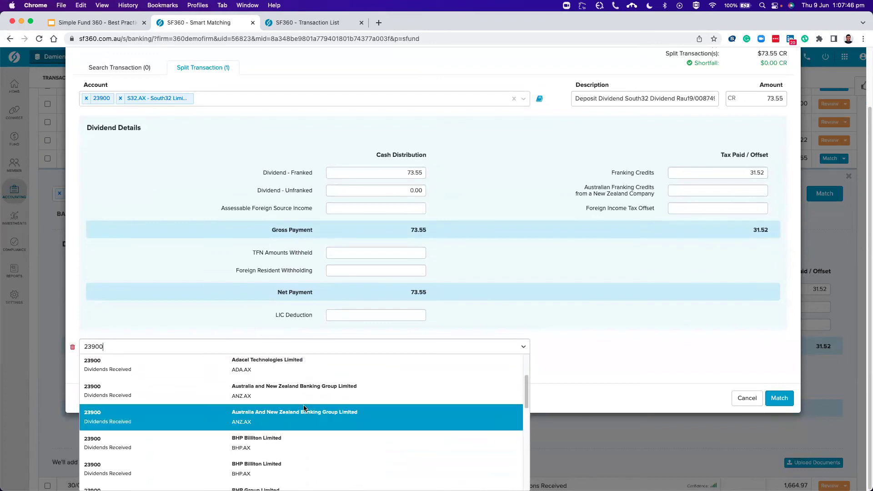
click(298, 452)
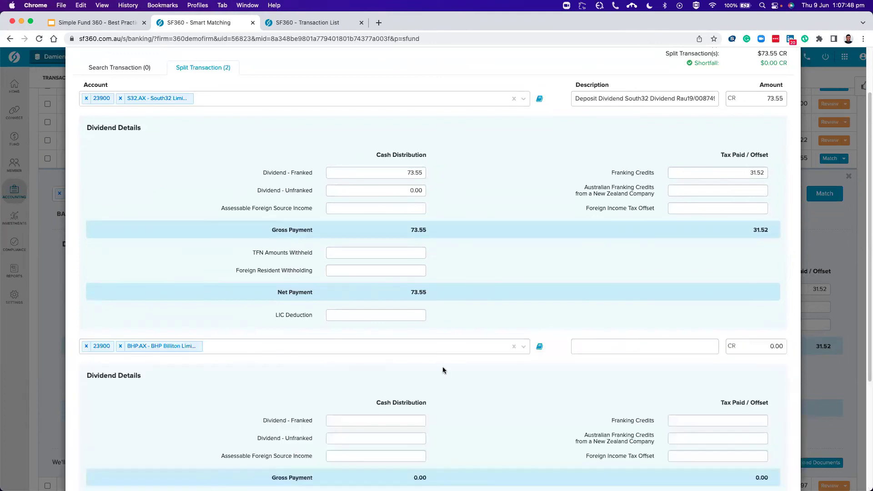
Step: Set the split amounts to 3.55 for the BHP.AX dividend and 70.00 for the S32.AX dividend
scroll(752, 314, up, 1)
click(769, 357)
text(3.55)
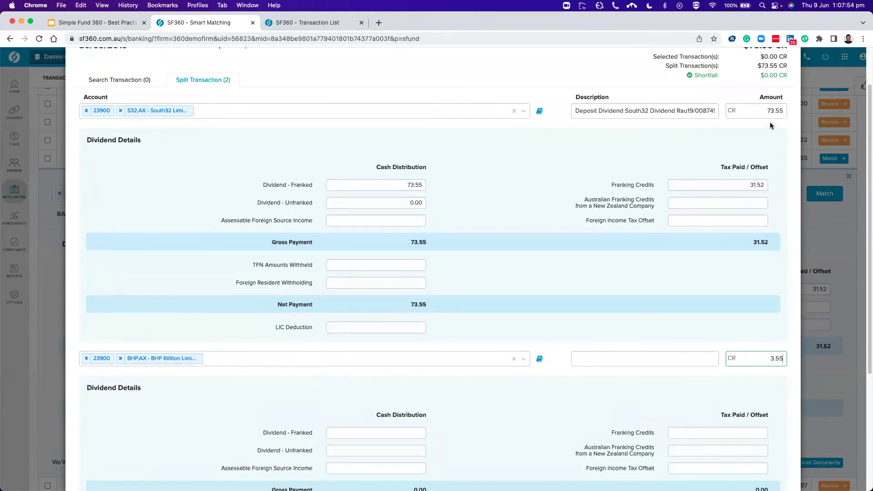
click(777, 111)
text(70)
click(755, 144)
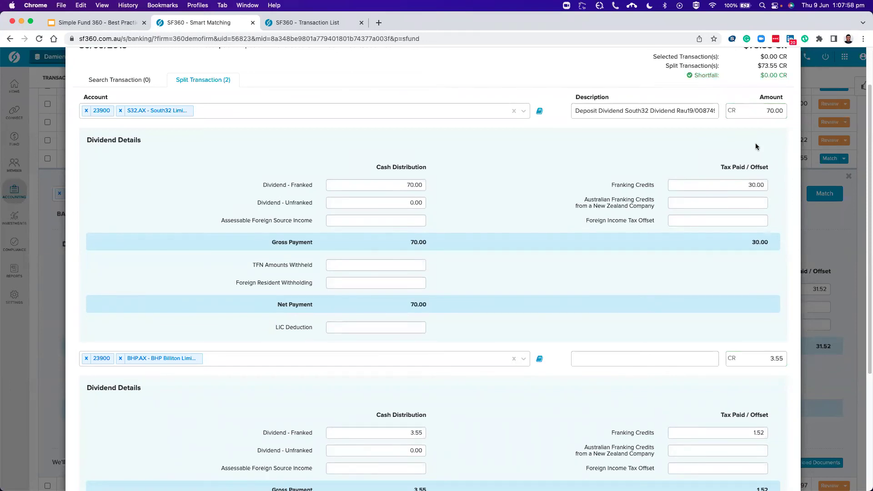
Step: Review the dividend details of both split lines and match the split South32 dividend transaction
scroll(755, 145, up, 1)
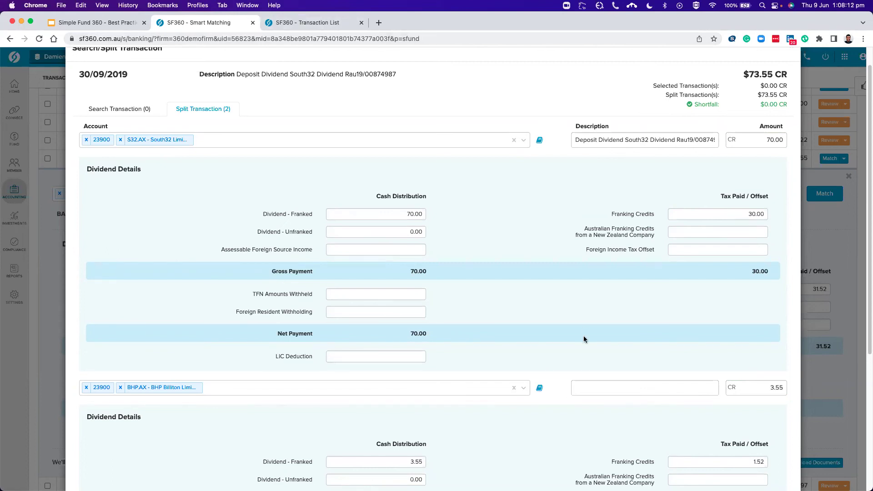
scroll(584, 340, down, 2)
scroll(584, 336, down, 5)
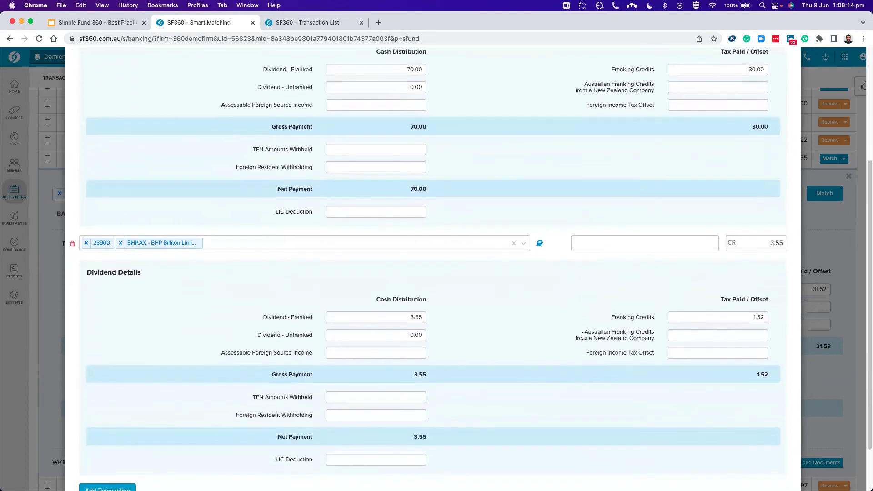
scroll(717, 340, up, 3)
scroll(721, 341, down, 2)
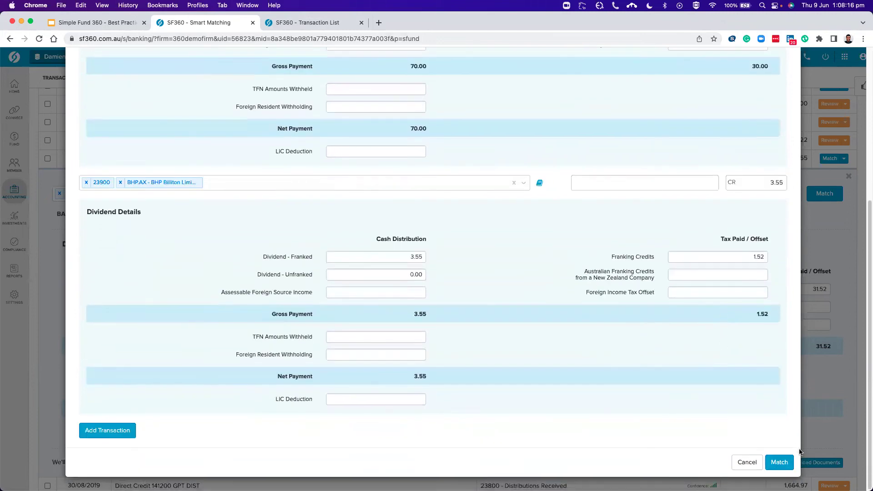
click(780, 463)
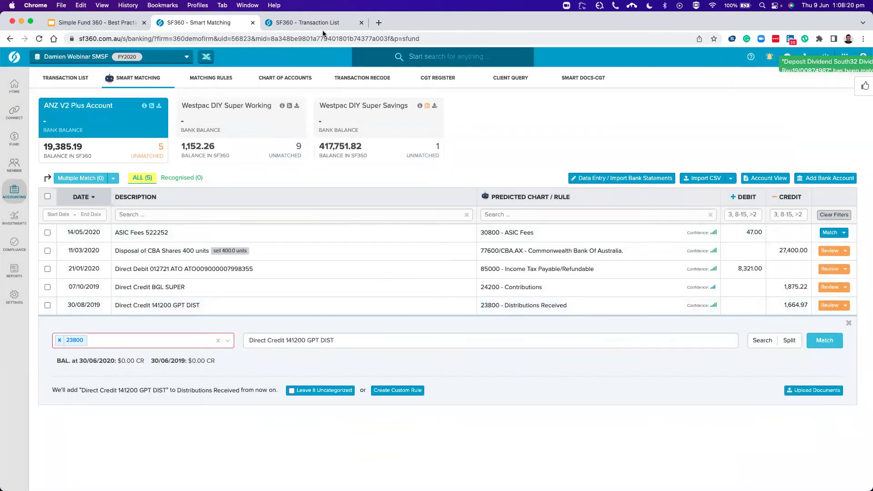
Step: Refresh the Transaction List and review its manually matched transactions, and close the open GPT distribution back in Smart Matching
click(309, 23)
click(695, 103)
key(Return)
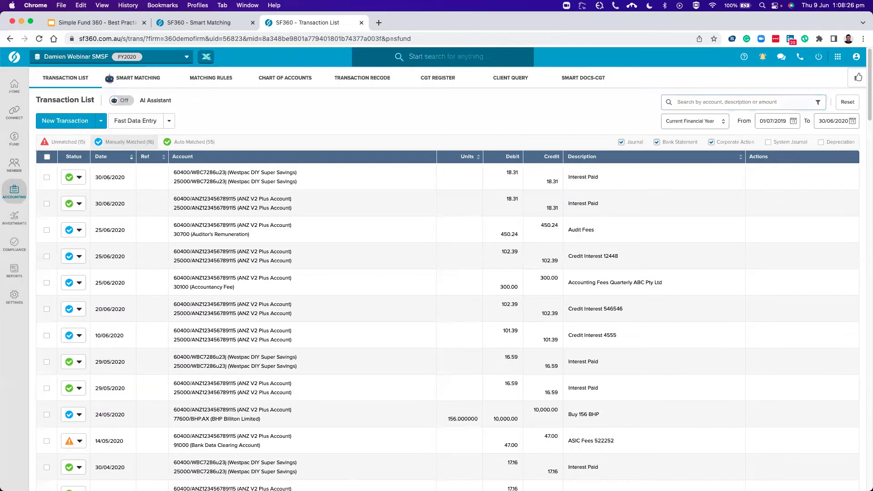
click(124, 141)
scroll(454, 273, down, 5)
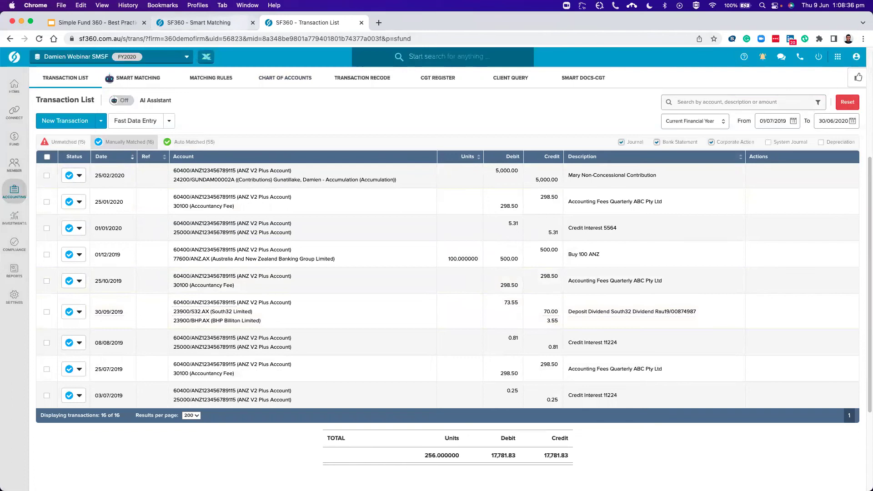
click(199, 22)
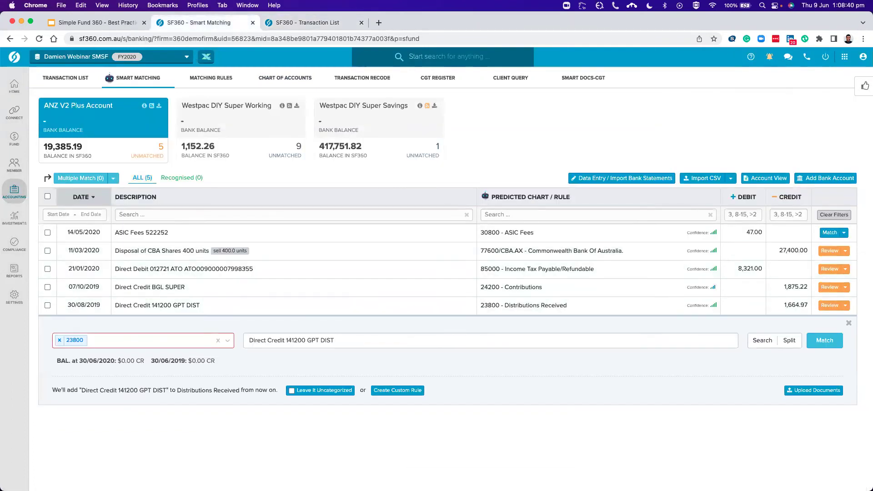
click(848, 322)
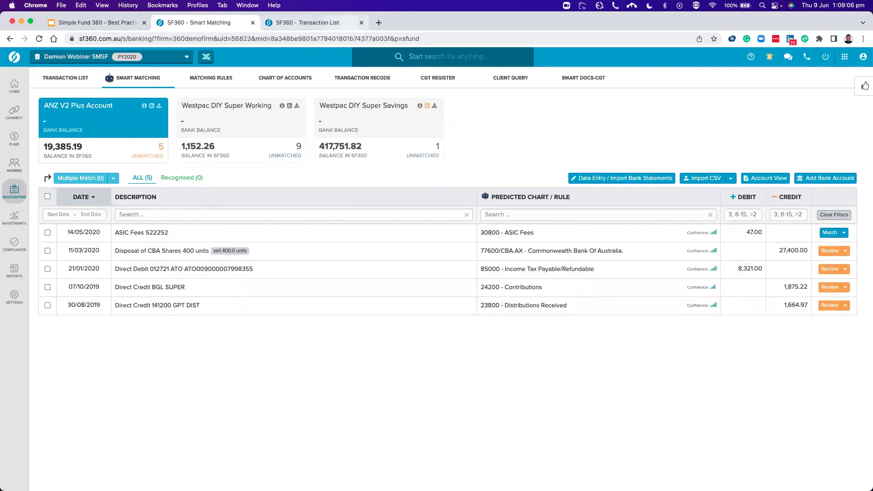
Step: Add client queries in Smart Matching for the BGL SUPER credit, the ATO direct debit and the disposal of 400 CBA shares
key(ctrl+Tab)
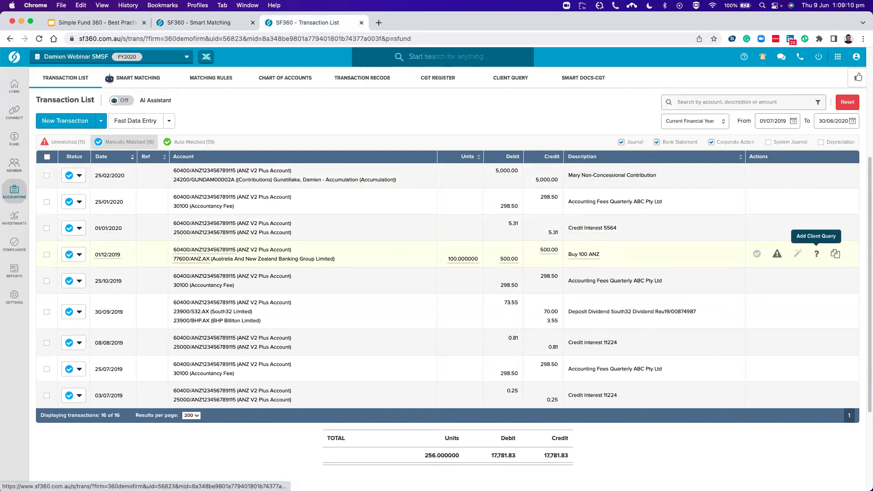
key(ctrl+shift+Tab)
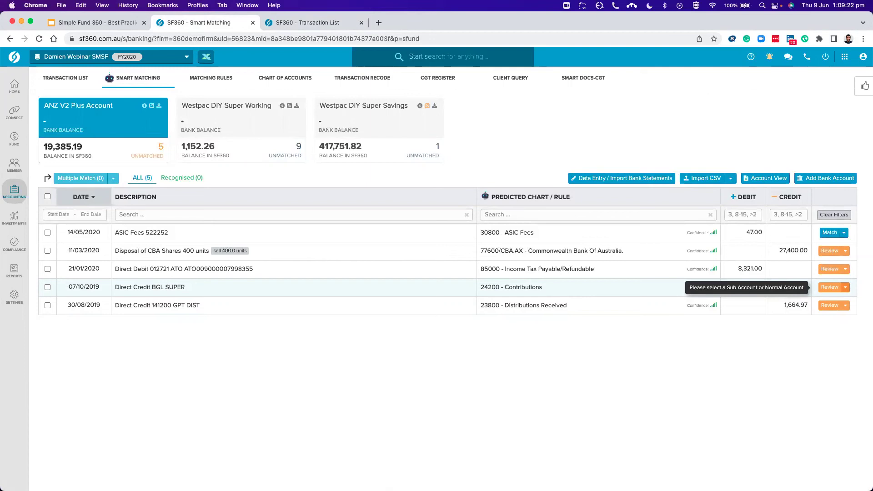
click(830, 287)
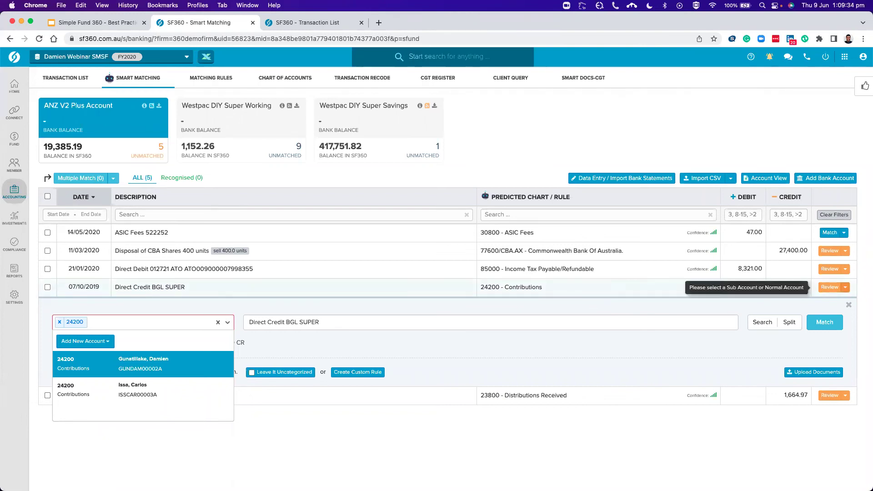
click(845, 288)
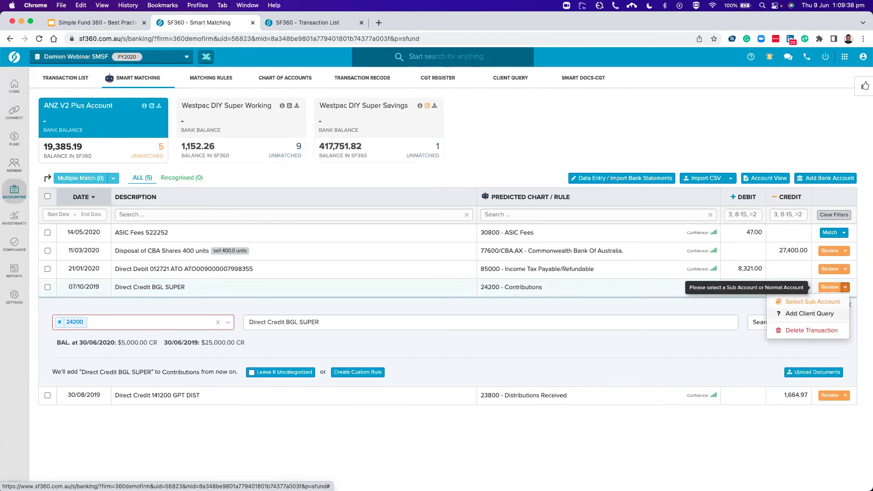
click(812, 301)
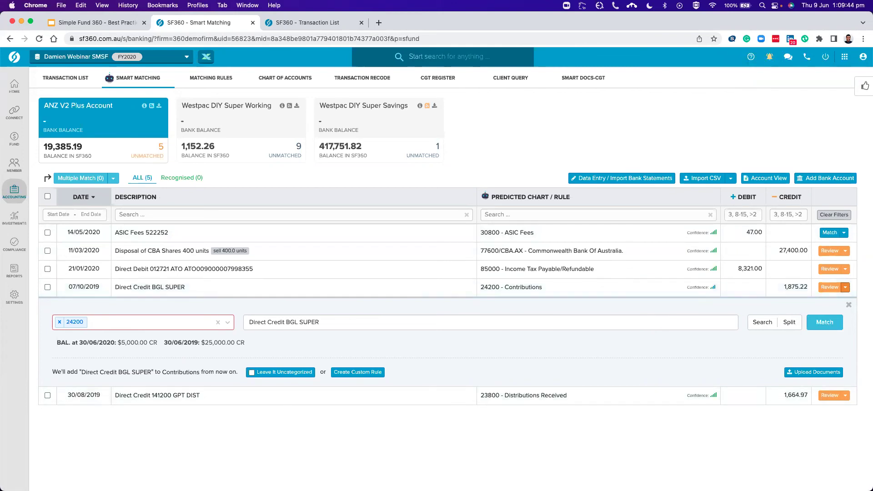
click(844, 269)
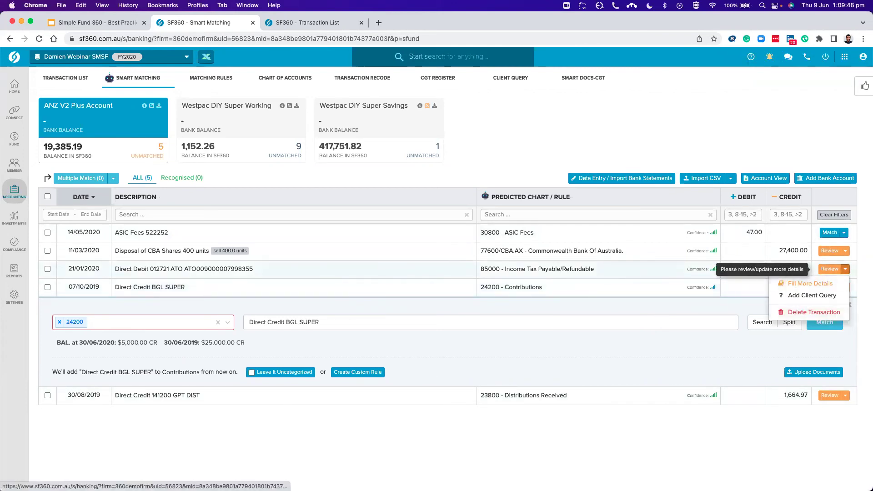
click(812, 295)
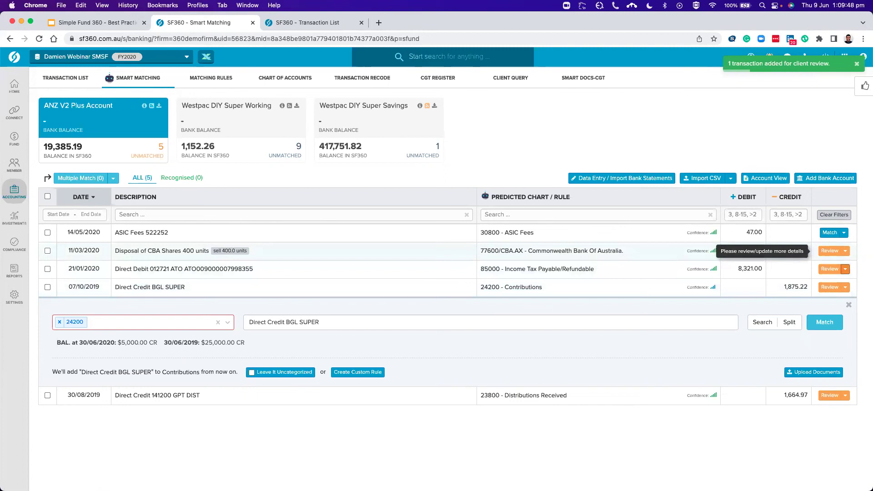
click(844, 251)
click(812, 277)
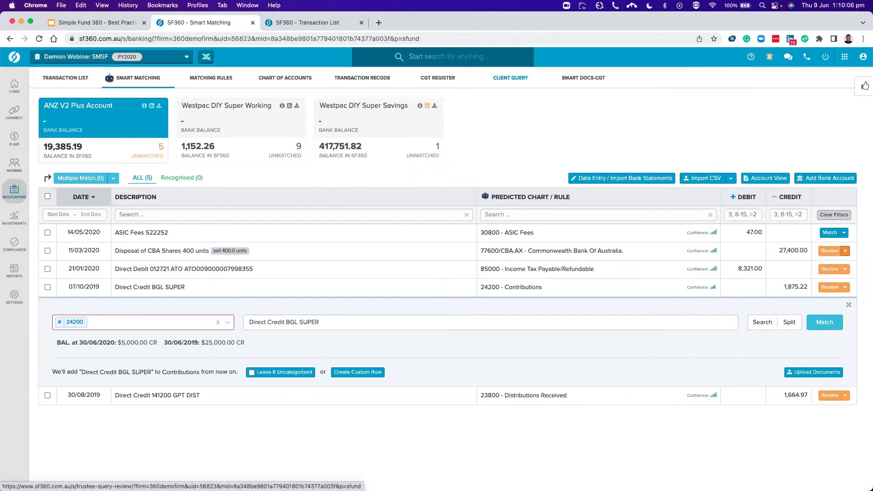
Step: In Client Query, set the Direct Credit BGL SUPER query to With Client and view the With Client and With Accountant lists
click(845, 250)
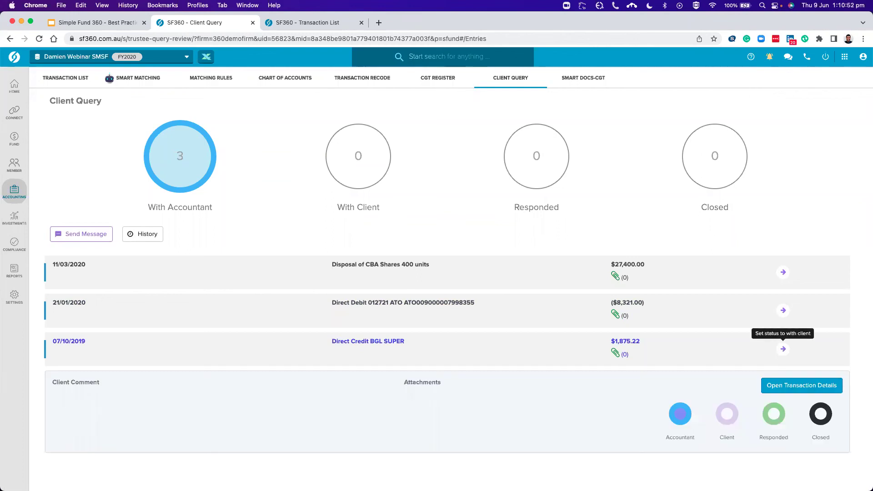
click(783, 348)
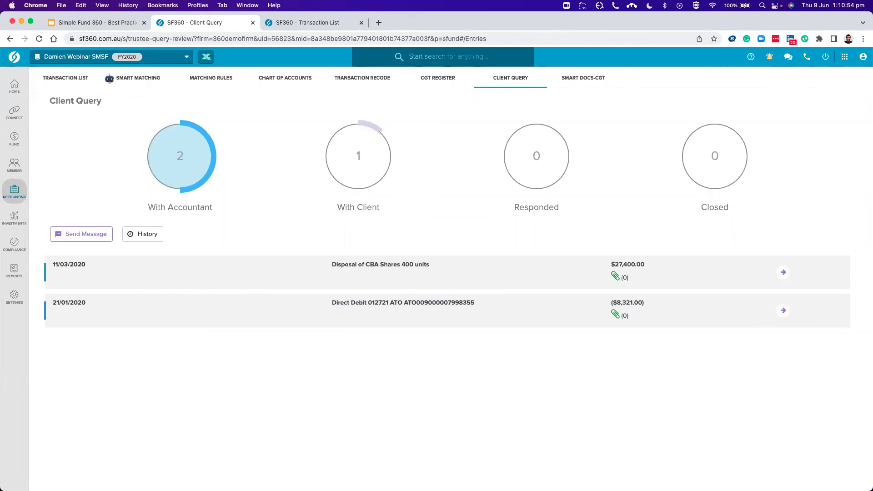
click(359, 155)
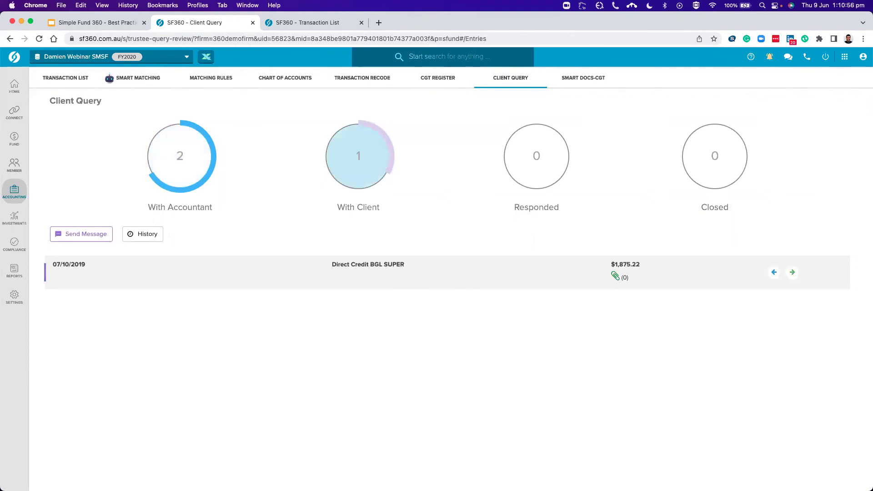
click(179, 155)
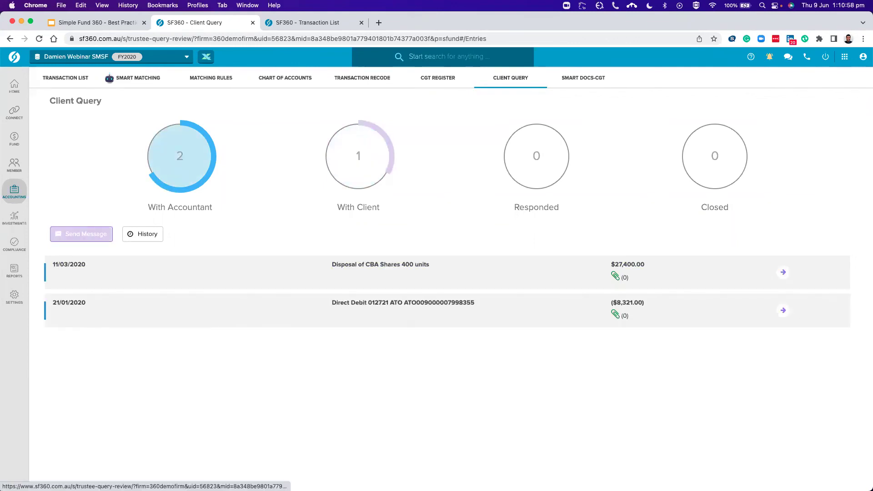
Step: Start a client query message and examine its email form, including accountant, recipients, firm name, body text and the query preview
click(80, 234)
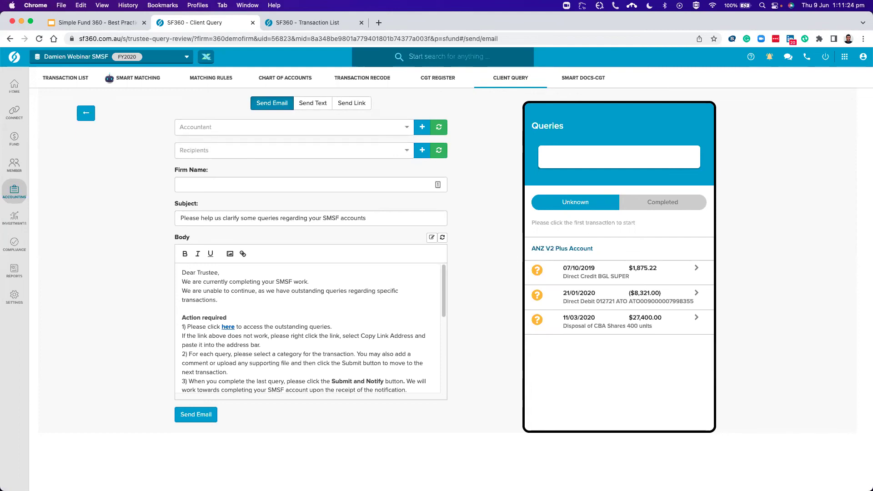
click(422, 127)
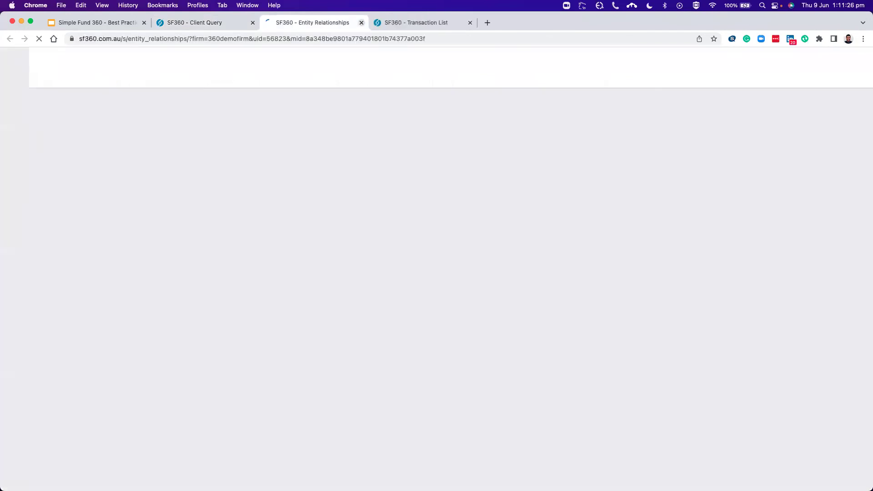
key(super+w)
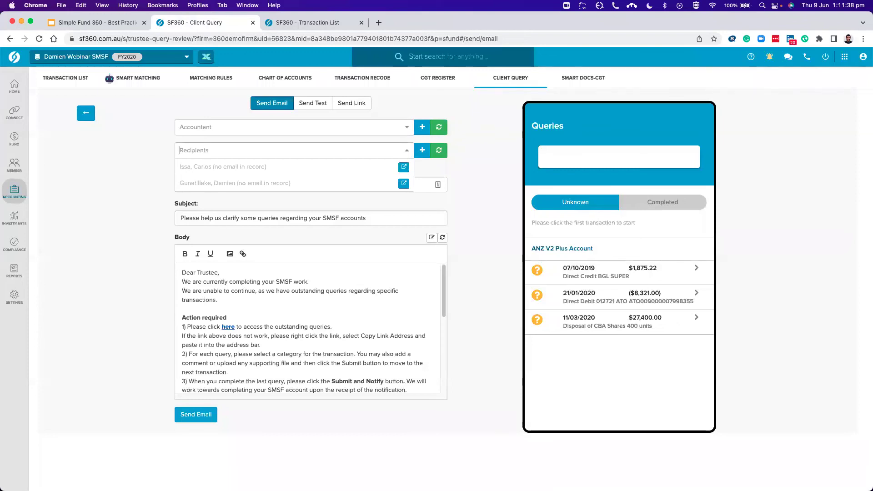
key(Escape)
click(311, 184)
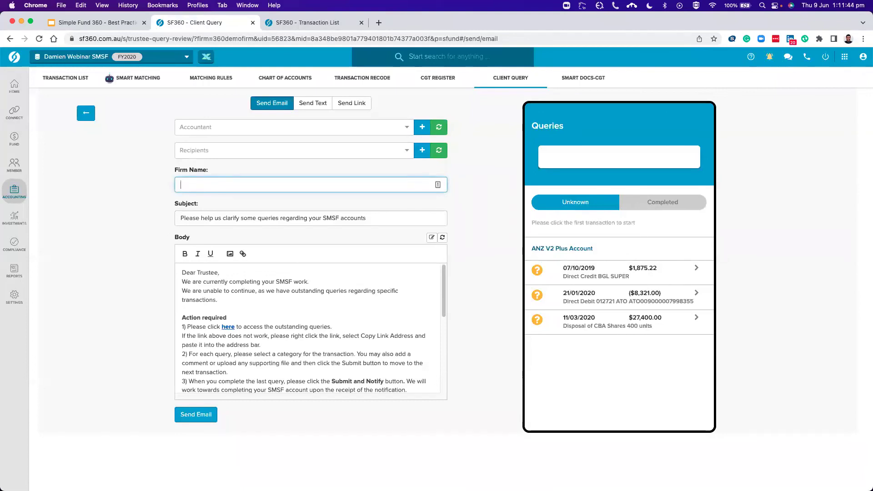
scroll(311, 327, down, 1)
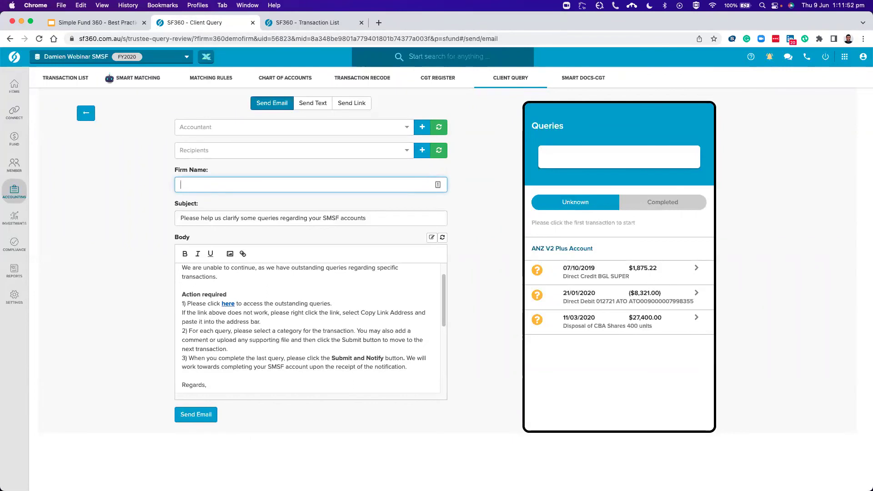
scroll(310, 328, up, 1)
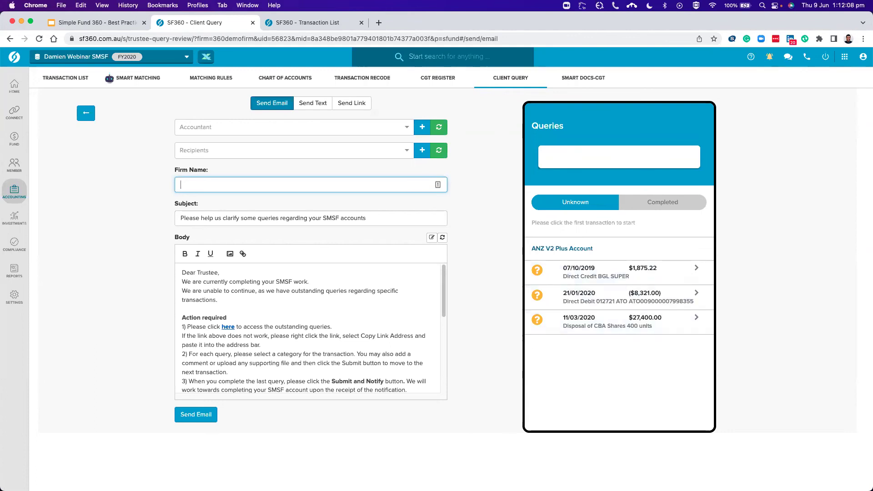
click(619, 272)
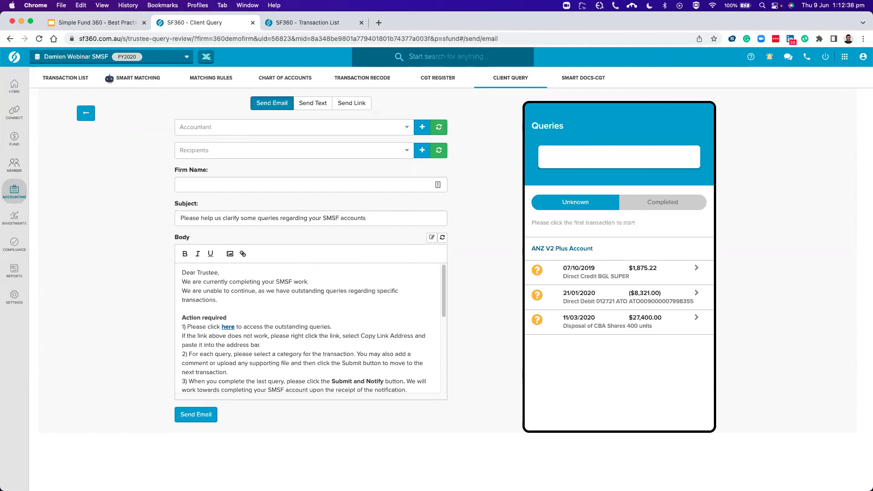
Step: Examine the text message template and the link generation form for sending the client queries
click(312, 103)
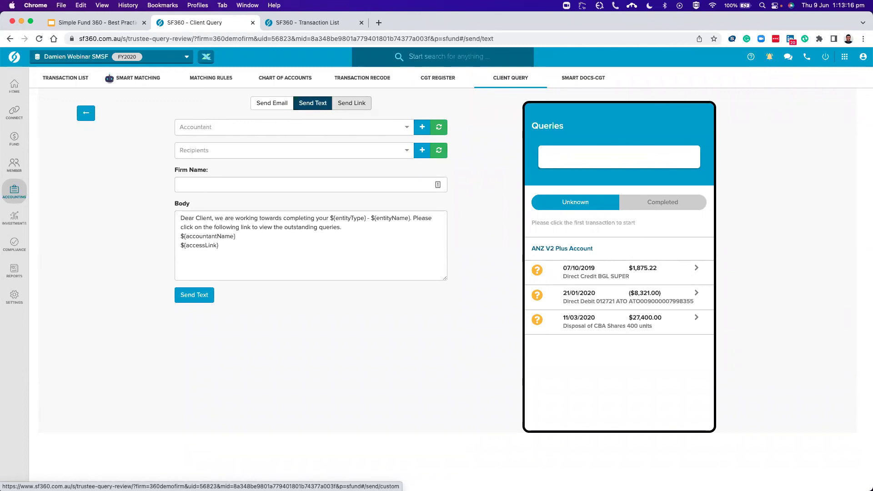
click(352, 102)
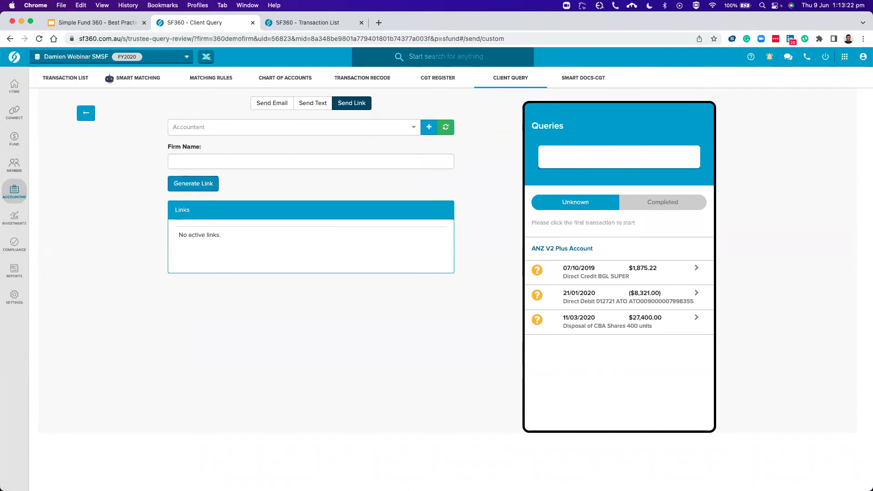
click(193, 183)
click(519, 322)
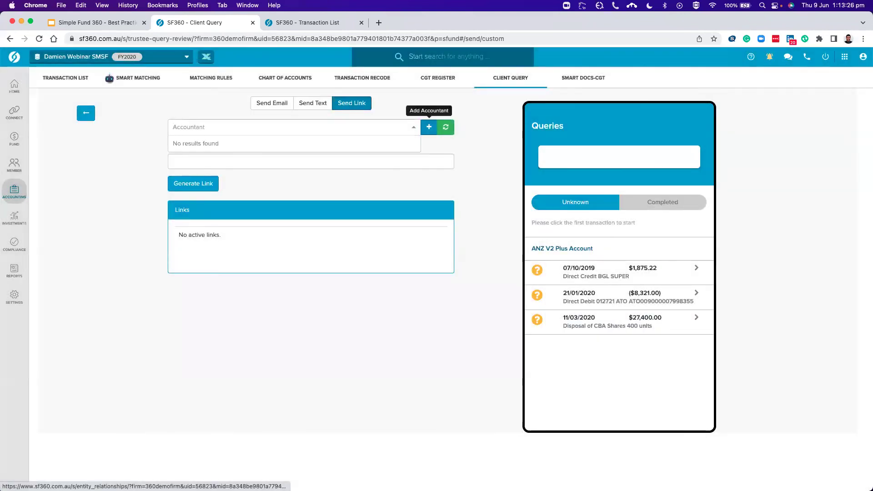
key(Escape)
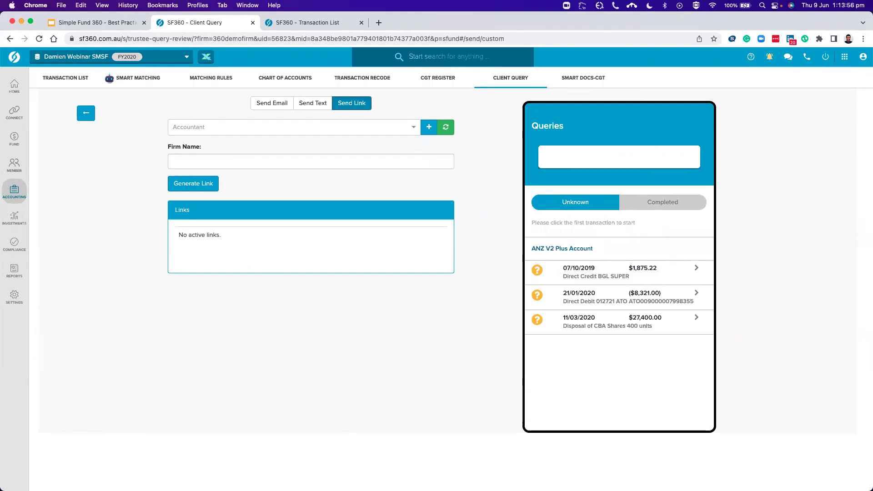
Step: Check the history of previously sent client query messages and return to the Client Query overview
click(86, 113)
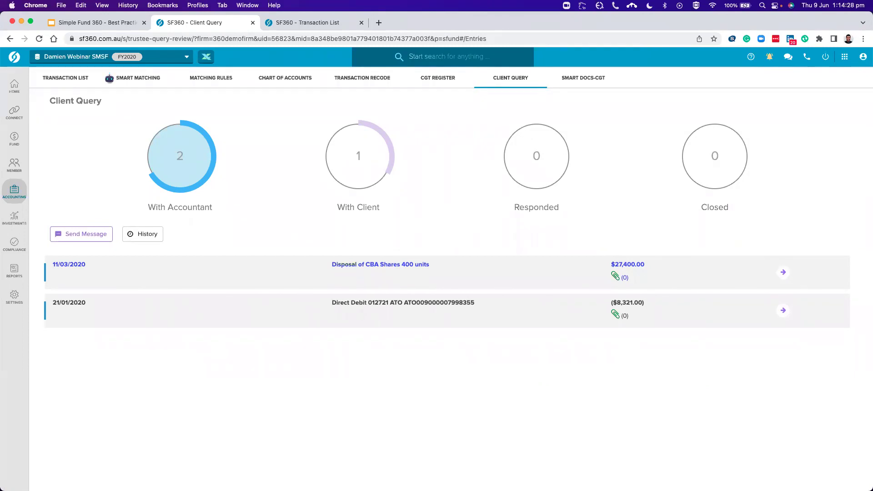
click(142, 234)
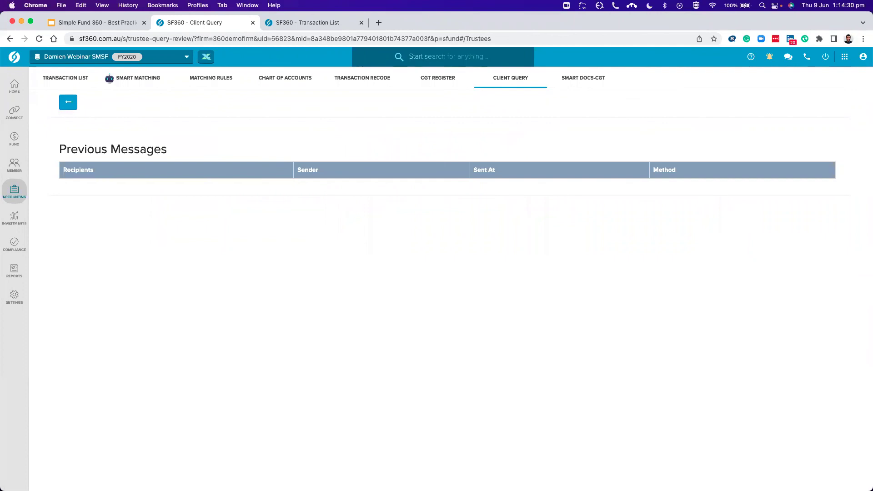
click(69, 102)
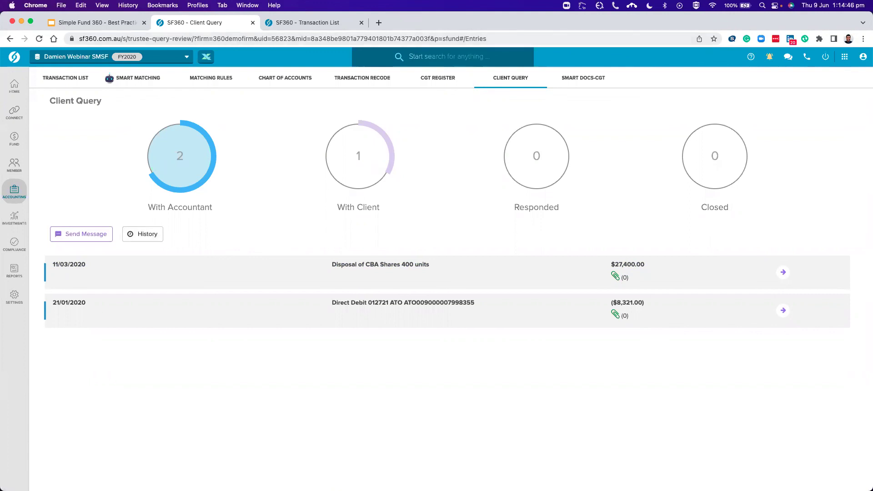
Step: Go through Smart Matching to the Transaction List and turn on its AI Assistant
click(137, 78)
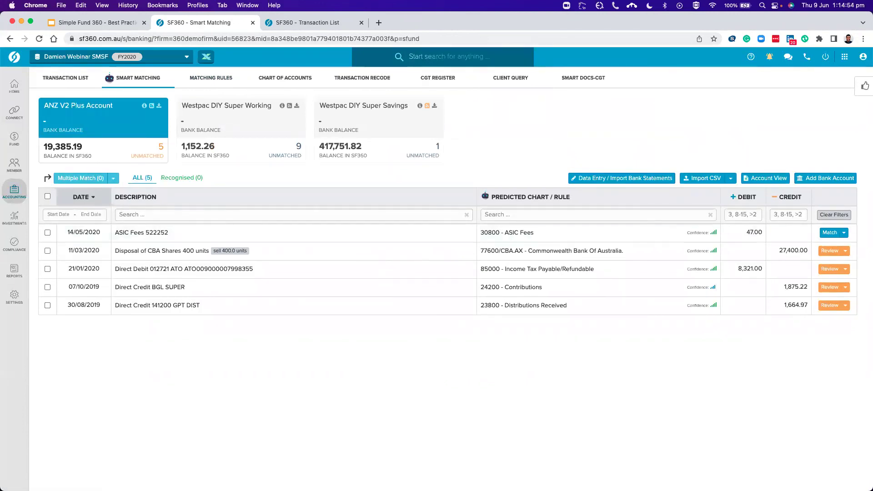
mouse_move(14, 191)
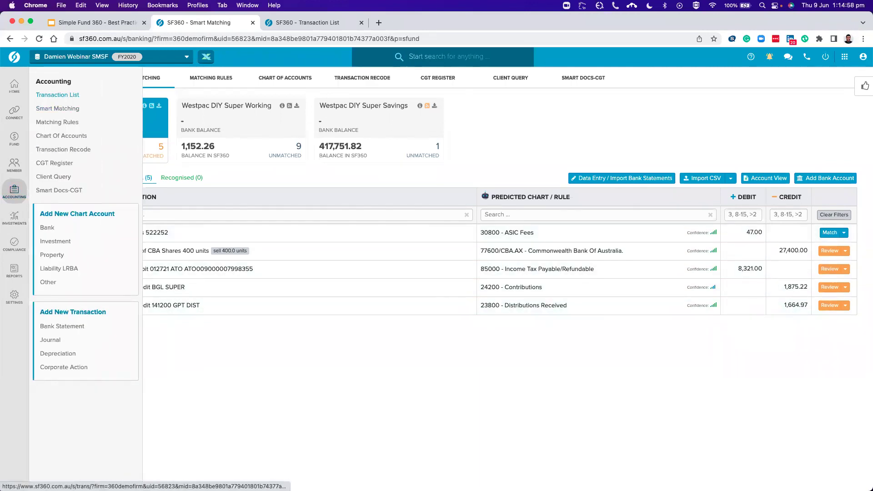
click(57, 95)
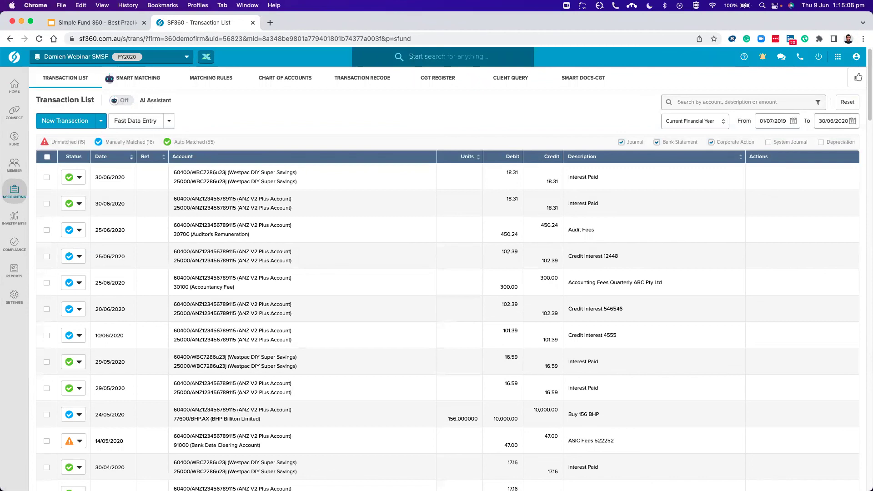
click(122, 100)
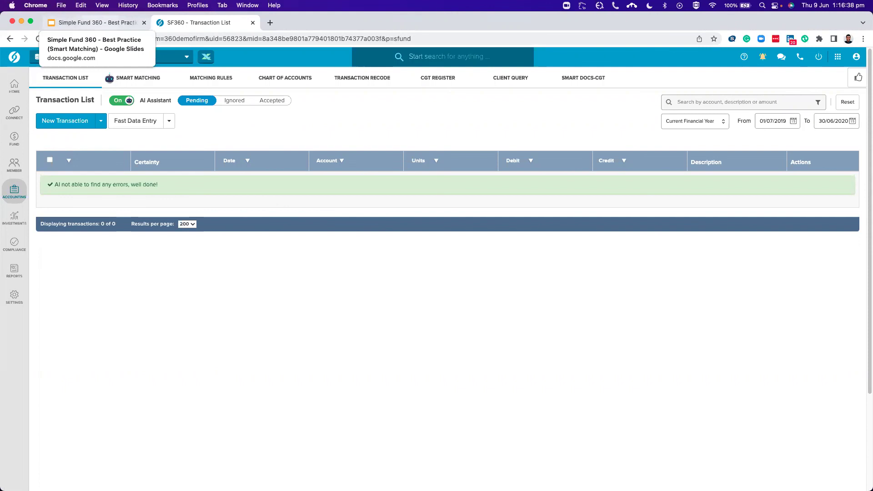
Step: Switch to the Simple Fund 360 - Best Practice presentation in Google Slides and show slide 5 about resources
click(91, 22)
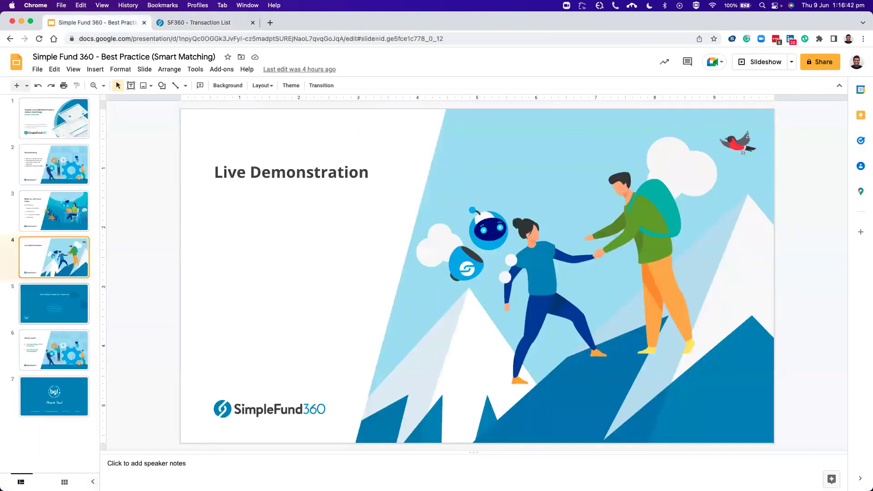
click(53, 304)
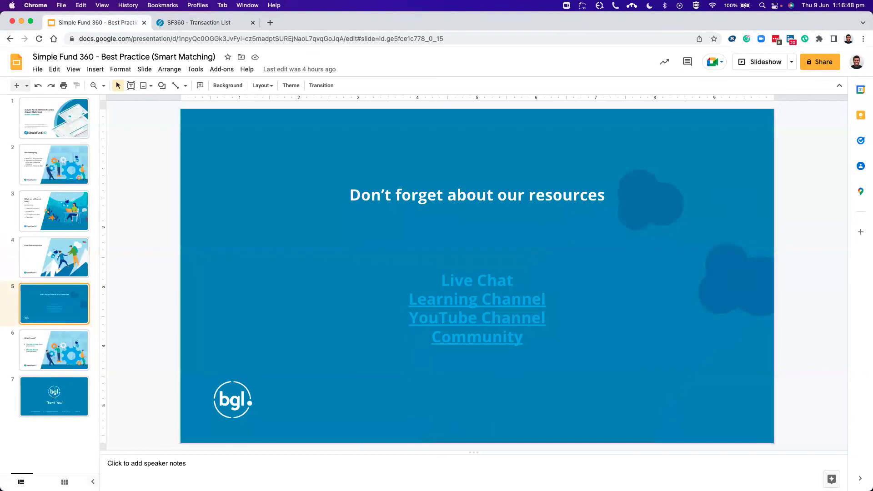
key(ctrl+Tab)
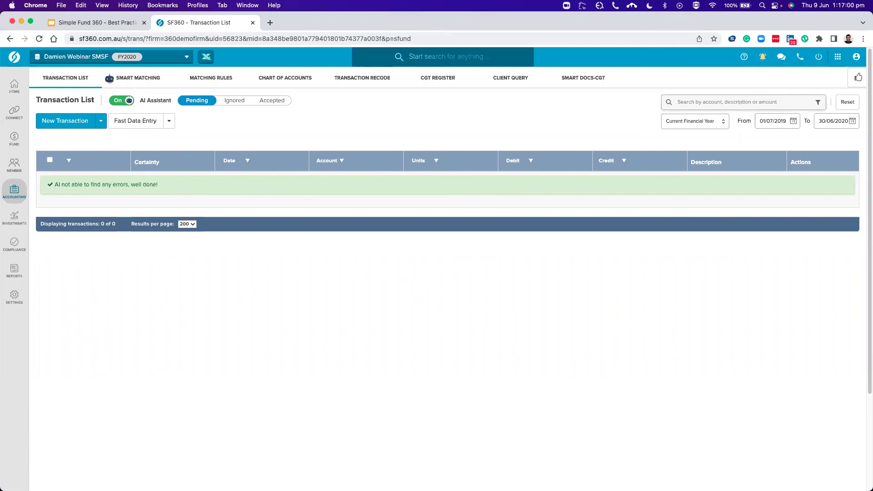
click(98, 23)
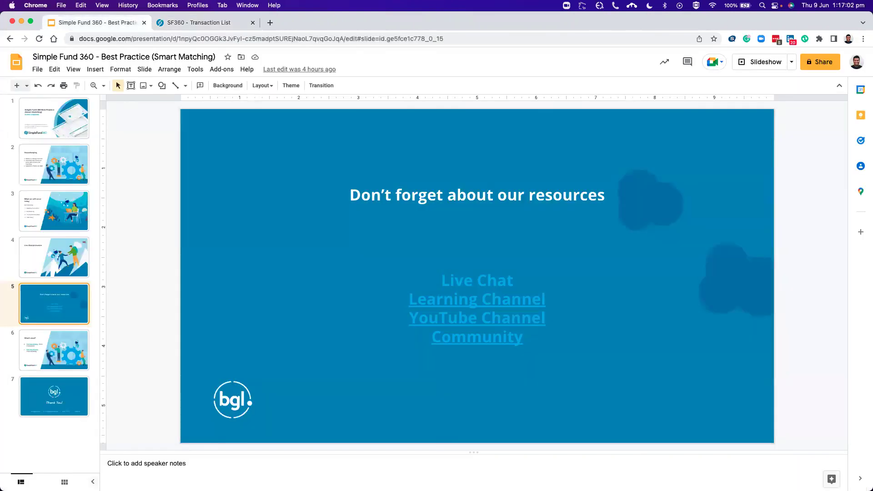